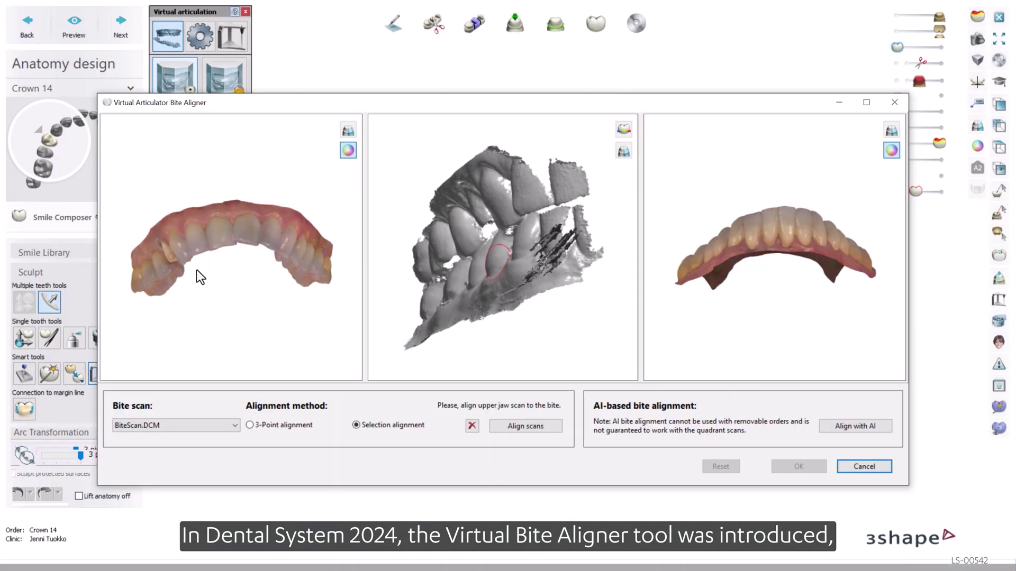
- Choose NEW BiteScan.DCM as the bite scan in the Virtual Articulator Bite Aligner
{"action": "left_click", "coordinate": [231, 425]}
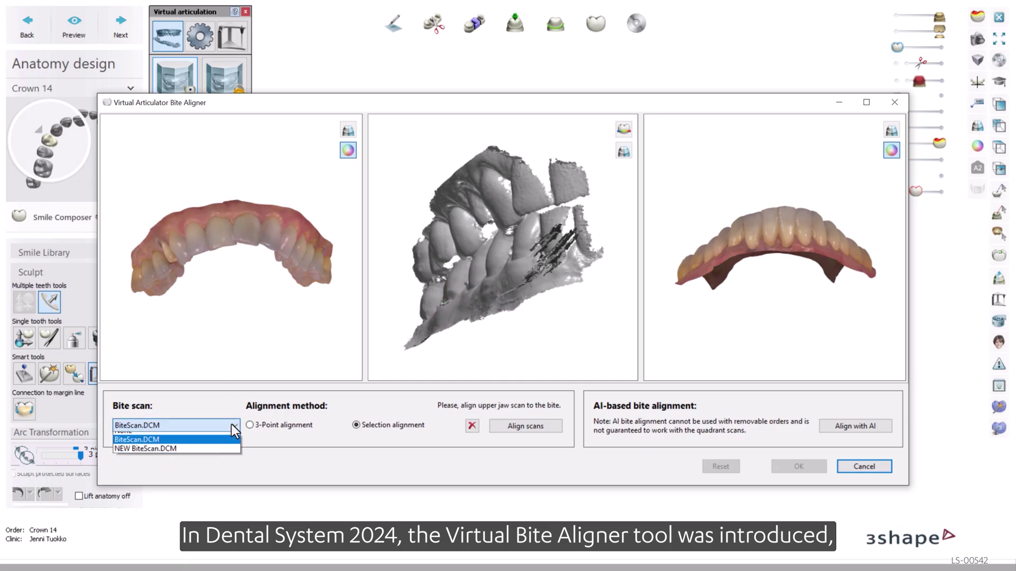
{"action": "left_click", "coordinate": [196, 455]}
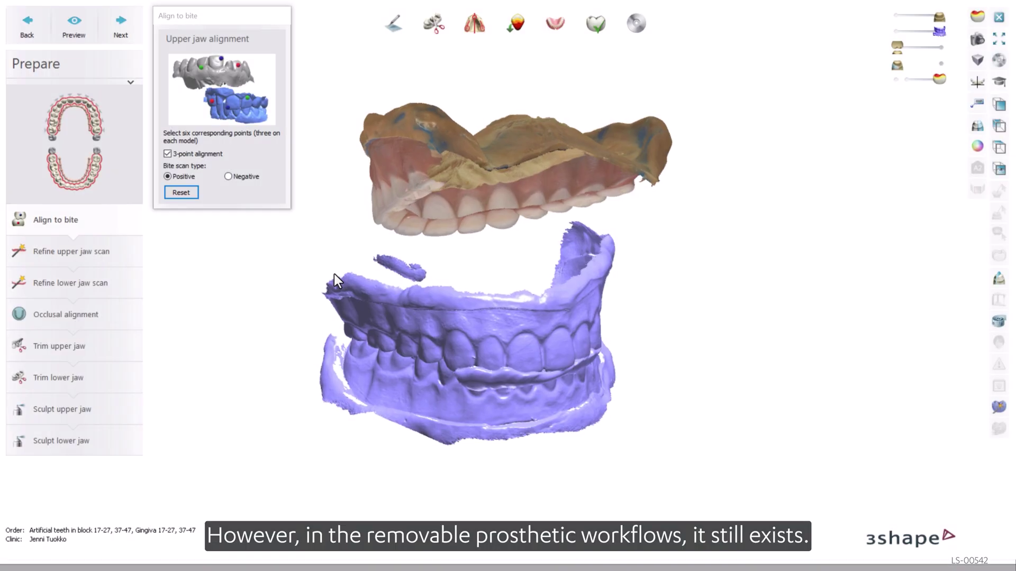
- Switch virtual articulation to modifying the alignment of the jaws and start Align to bite
{"action": "right_click_drag", "start_coordinate": [335, 274], "coordinate": [580, 265]}
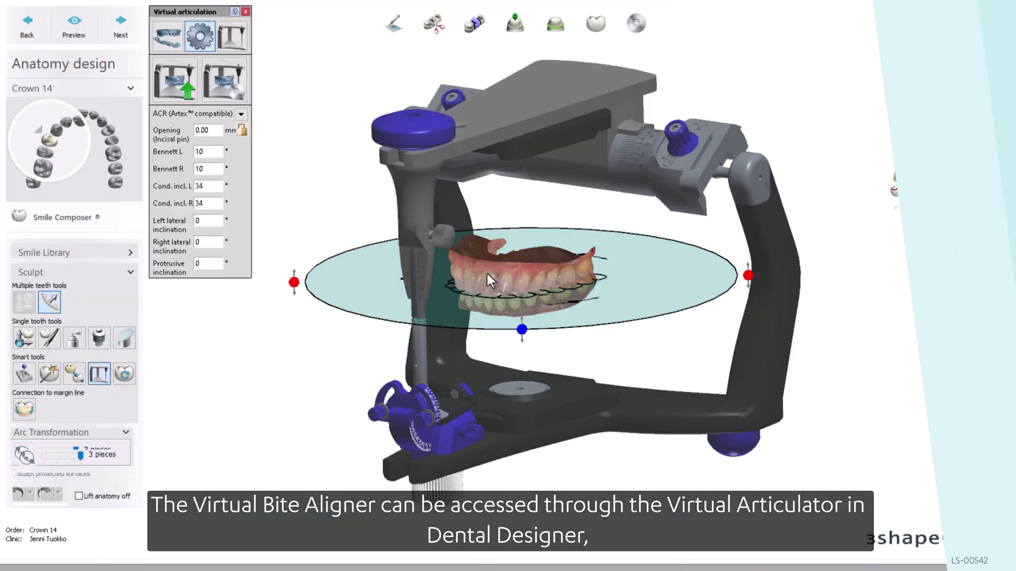
{"action": "left_click", "coordinate": [161, 38]}
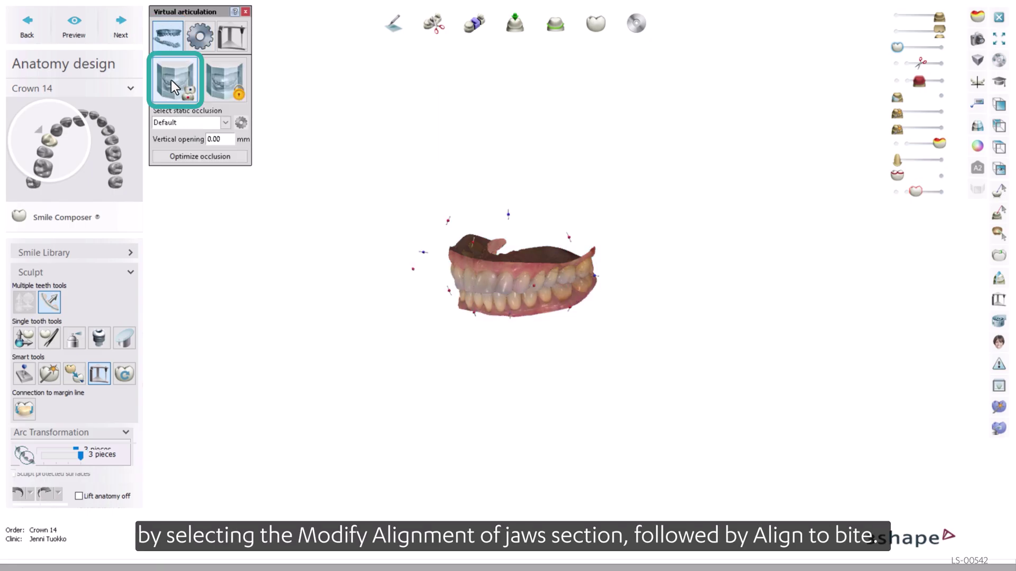
{"action": "left_click", "coordinate": [173, 83]}
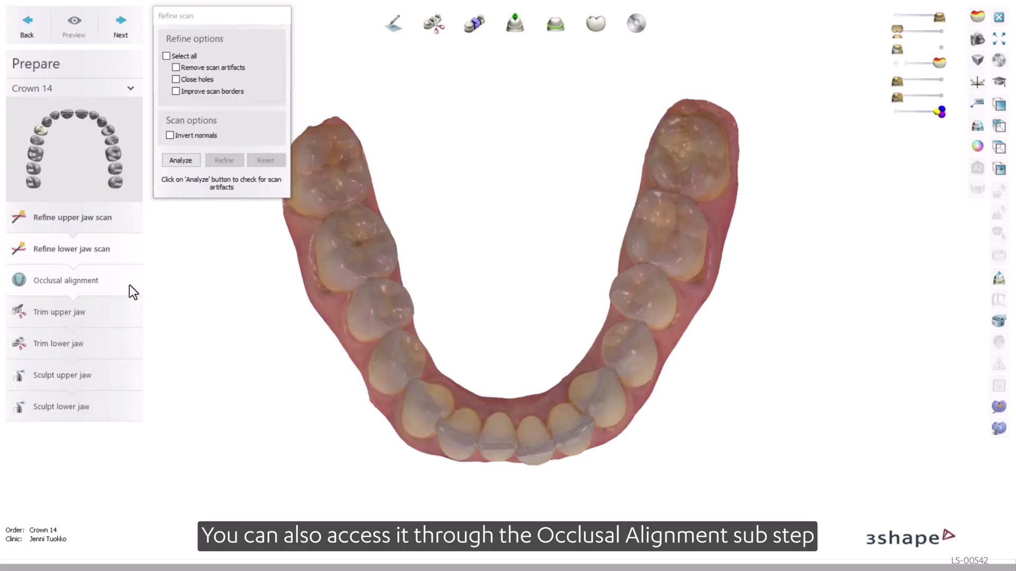
- Go to the Occlusal alignment sub-step, launch the Virtual Articulator Bite Aligner, and orient the upper and lower jaw scans
{"action": "left_click", "coordinate": [129, 284]}
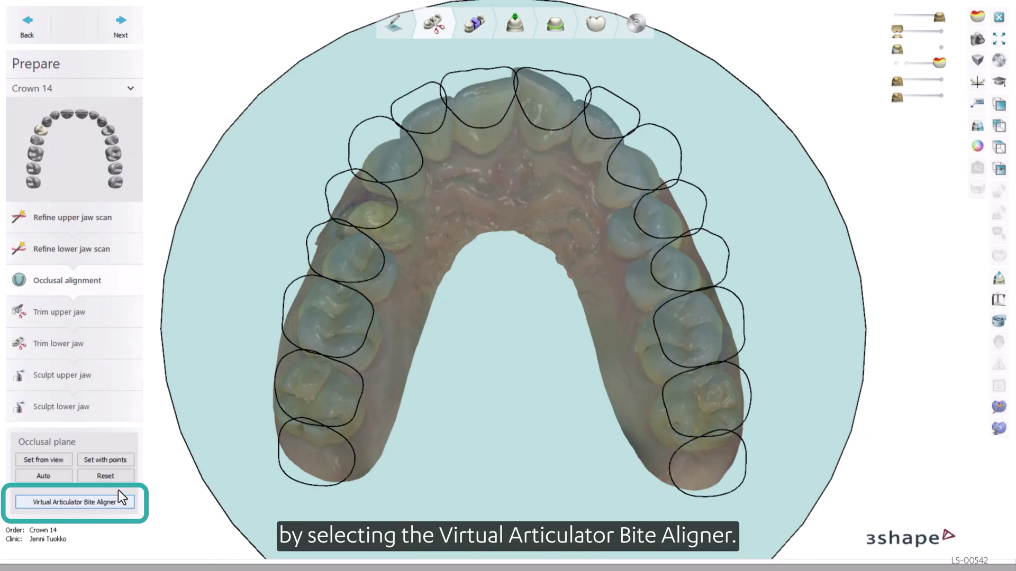
{"action": "left_click", "coordinate": [117, 506]}
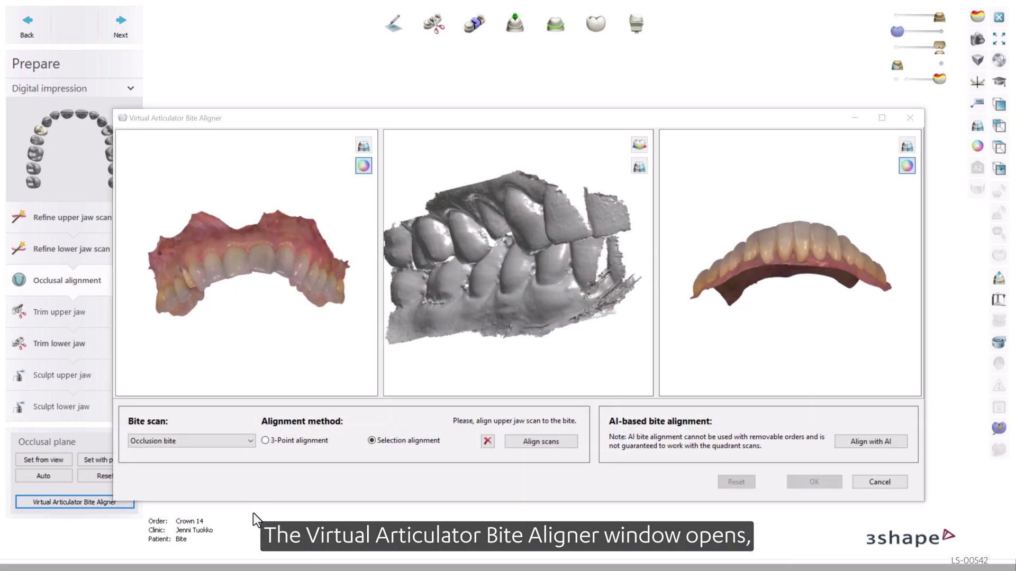
{"action": "right_click_drag", "start_coordinate": [283, 273], "coordinate": [333, 304]}
{"action": "right_click_drag", "start_coordinate": [738, 243], "coordinate": [786, 290]}
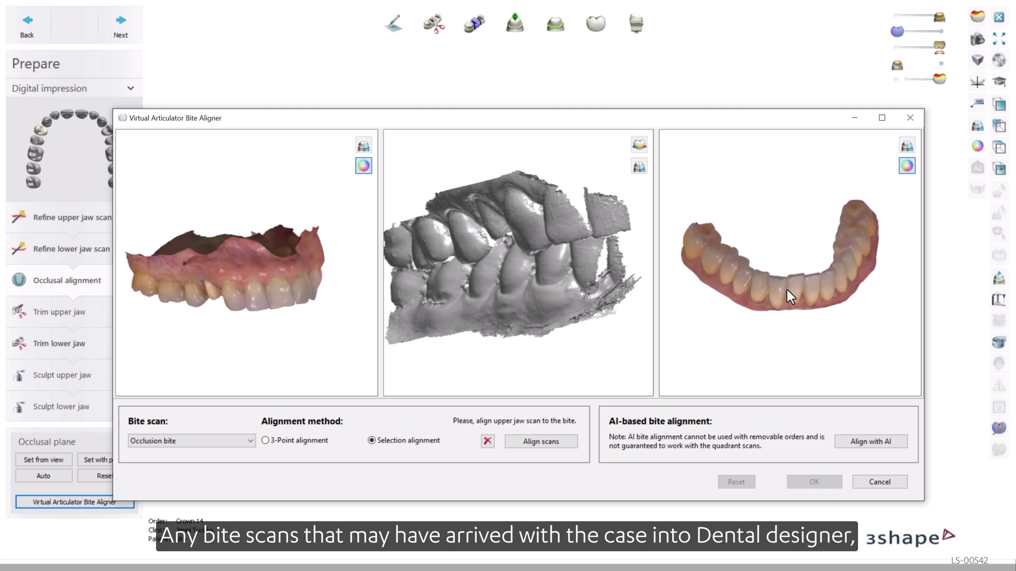
- Preview the Occlusion bite 2 scan in the bite aligner and return to Occlusion bite
{"action": "left_click", "coordinate": [252, 445]}
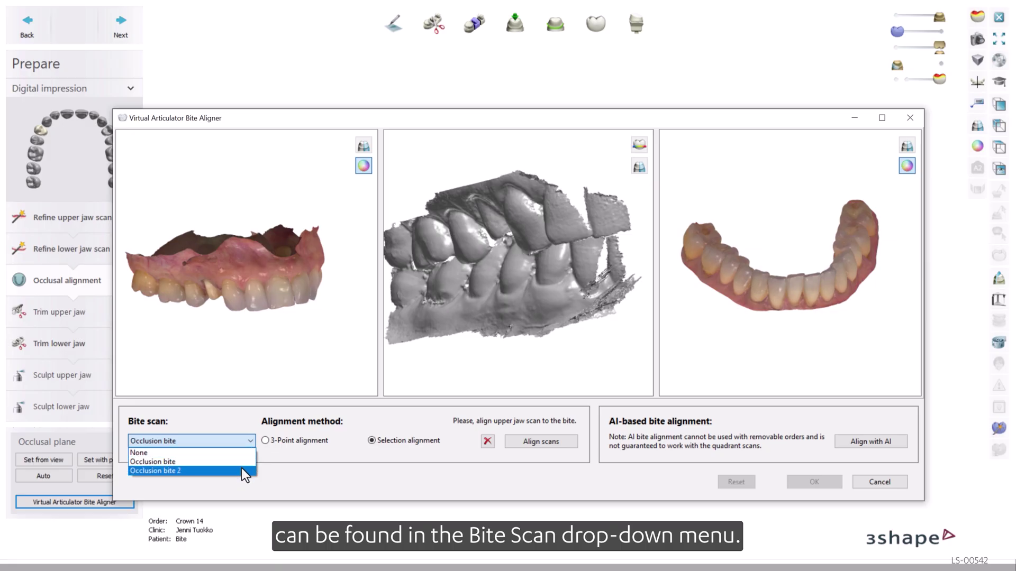
{"action": "left_click", "coordinate": [242, 470]}
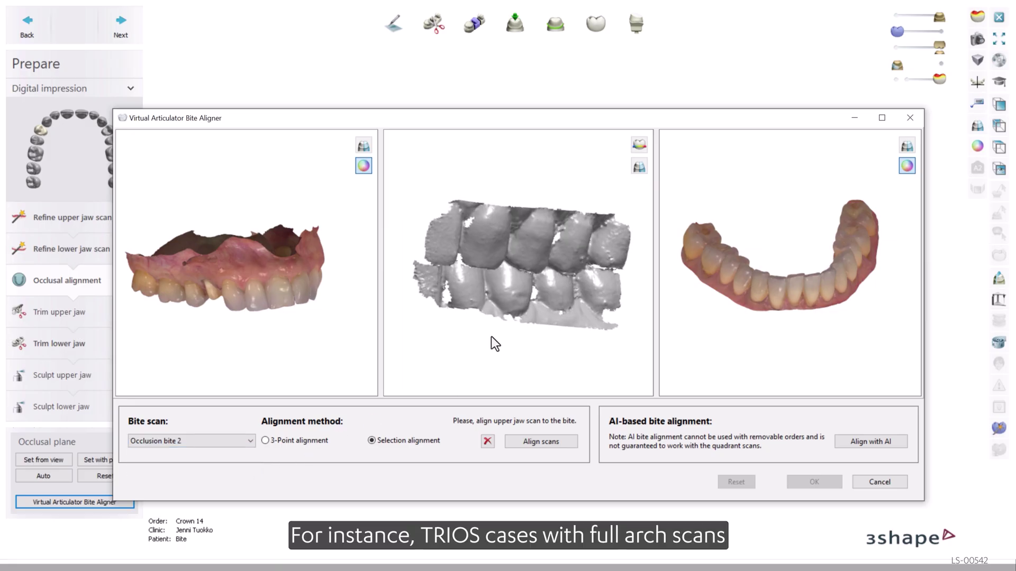
{"action": "left_click", "coordinate": [252, 440]}
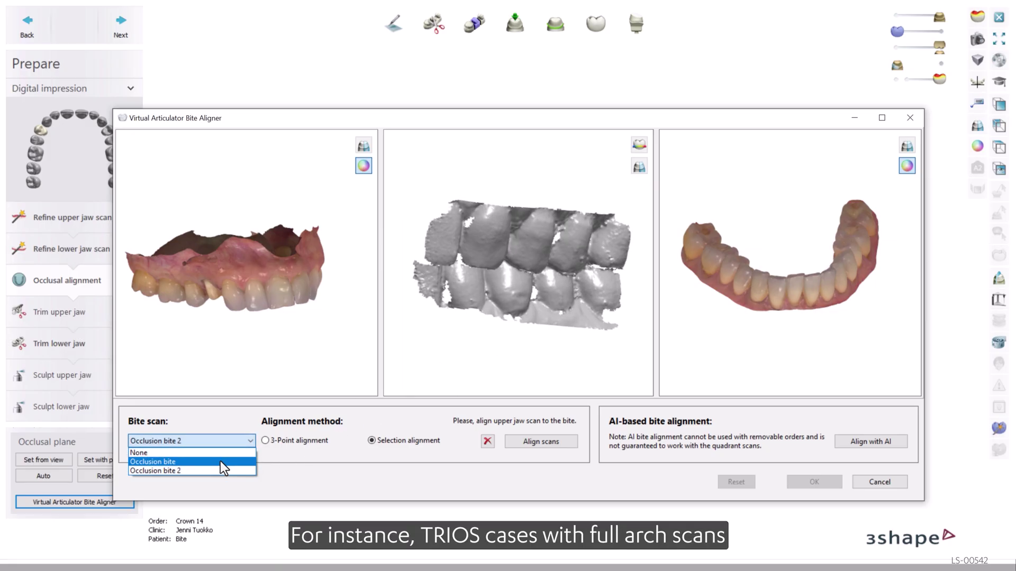
{"action": "left_click", "coordinate": [220, 461]}
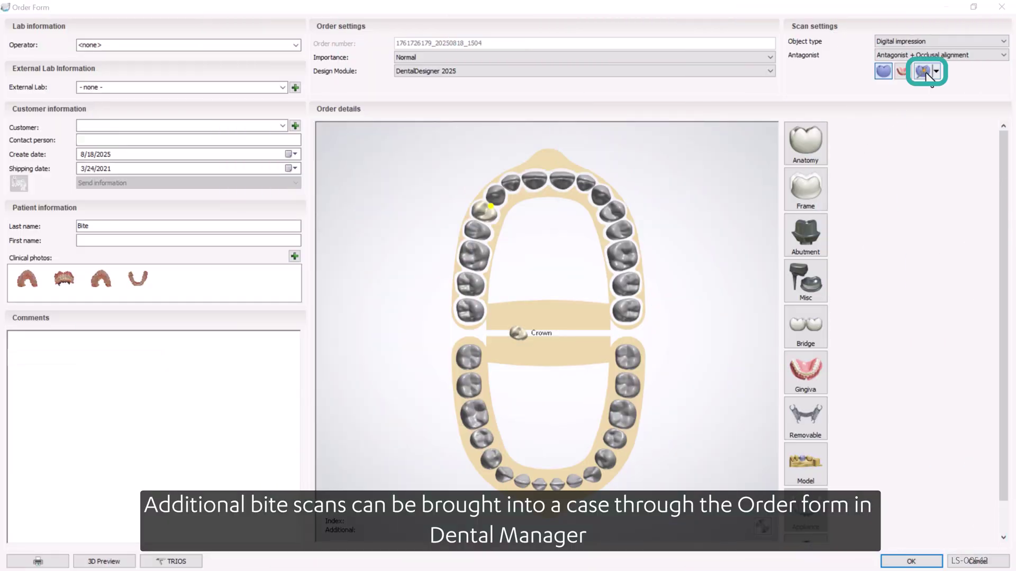
- In the Dental Manager order form, add Bite scan 1.dcm from the New bite scans folder as an additional scan
{"action": "left_click", "coordinate": [926, 74]}
{"action": "left_click", "coordinate": [509, 163]}
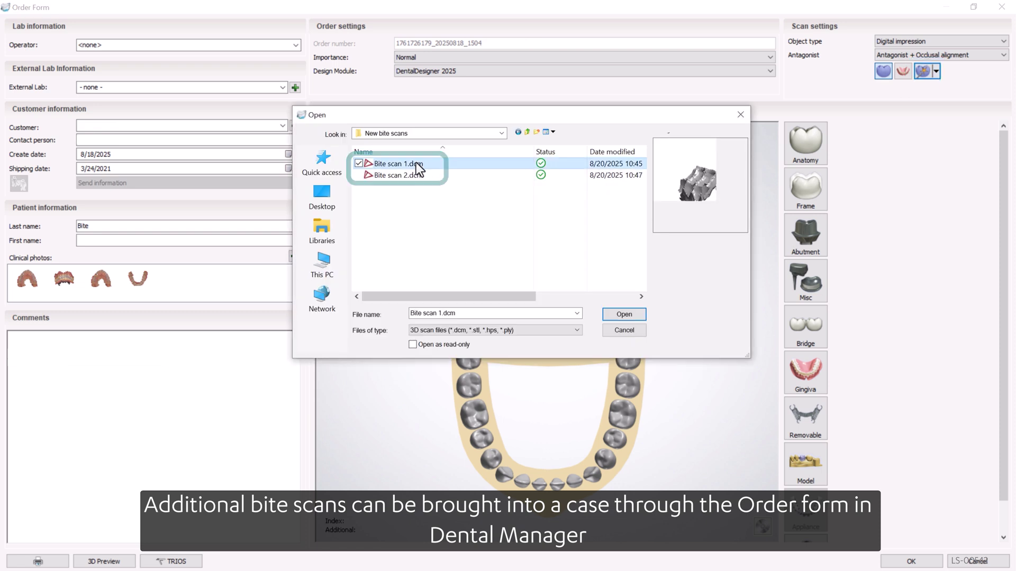
{"action": "double_click", "coordinate": [416, 163]}
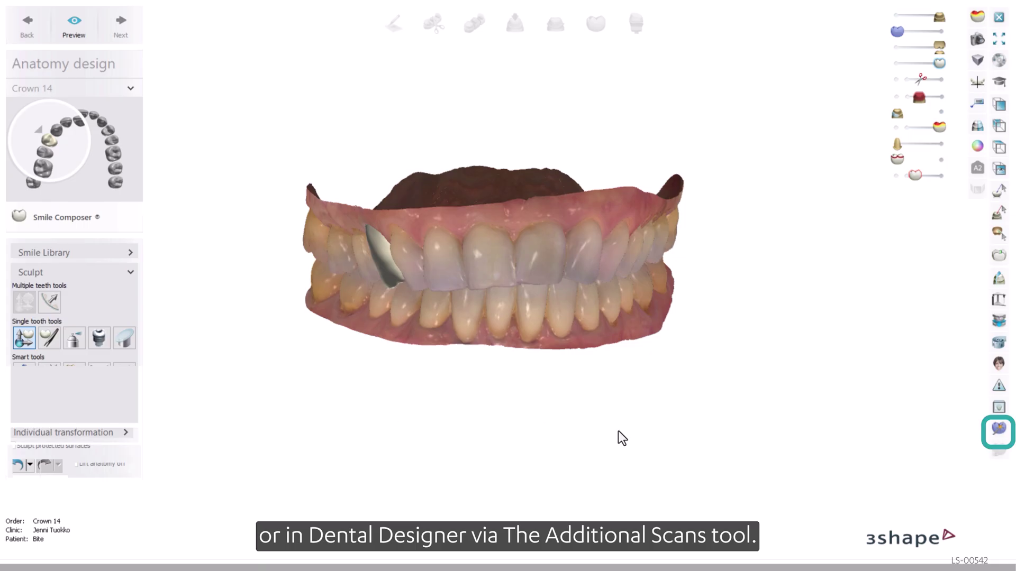
- In Dental Designer, load Bite scan 2.dcm from the New bite scans folder with the Additional scans tool
{"action": "left_click", "coordinate": [999, 431]}
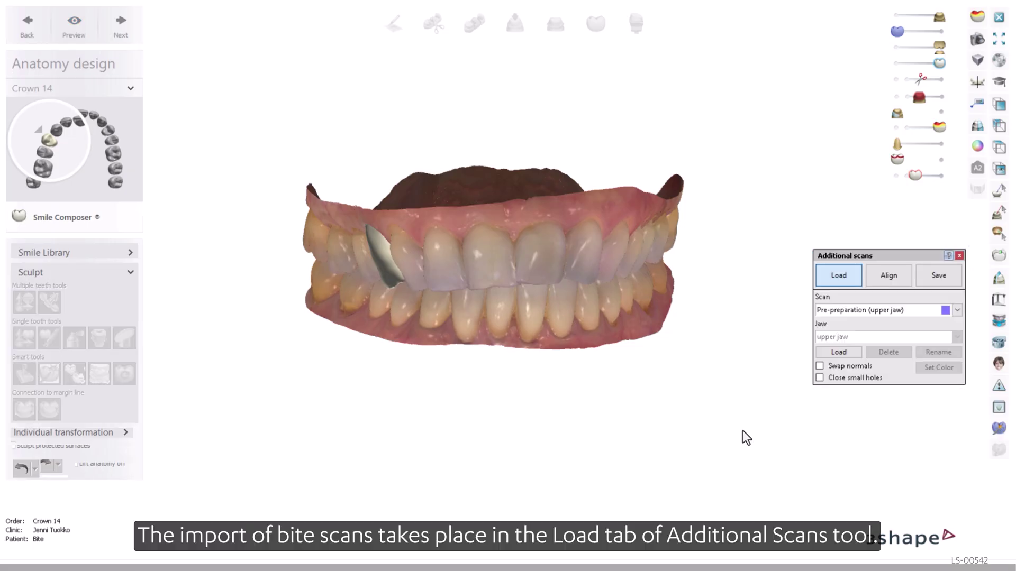
{"action": "left_click", "coordinate": [834, 353]}
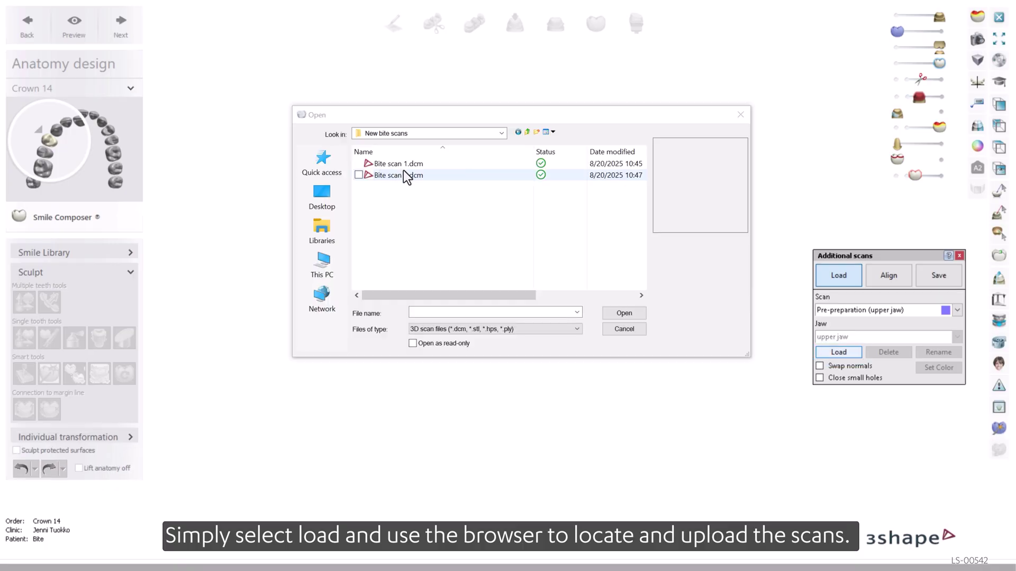
{"action": "left_click", "coordinate": [413, 176]}
{"action": "double_click", "coordinate": [413, 175]}
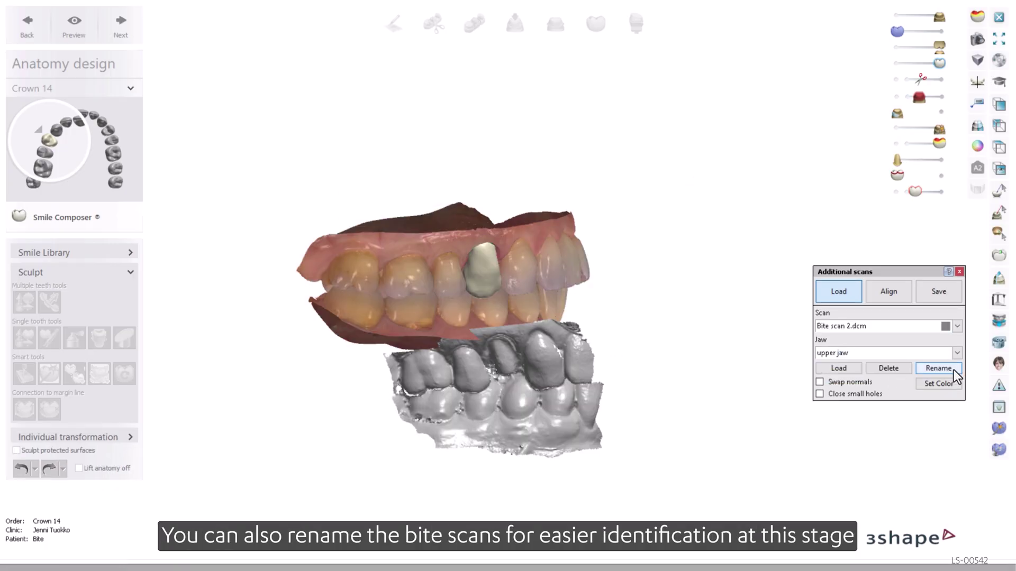
- Rename the loaded additional scan to NEW Bite scan 2.dcm
{"action": "left_click", "coordinate": [957, 372]}
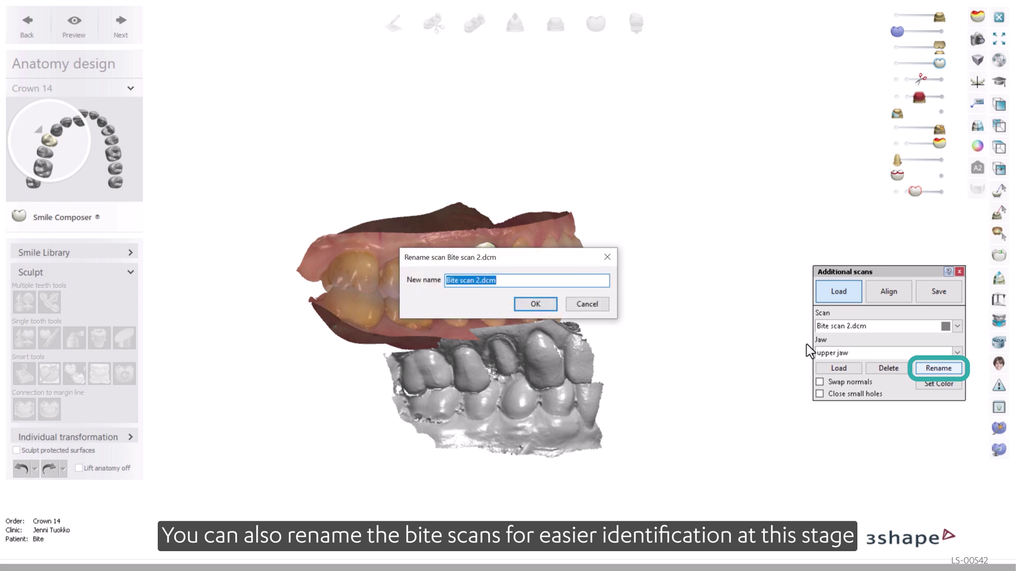
{"action": "left_click", "coordinate": [471, 281]}
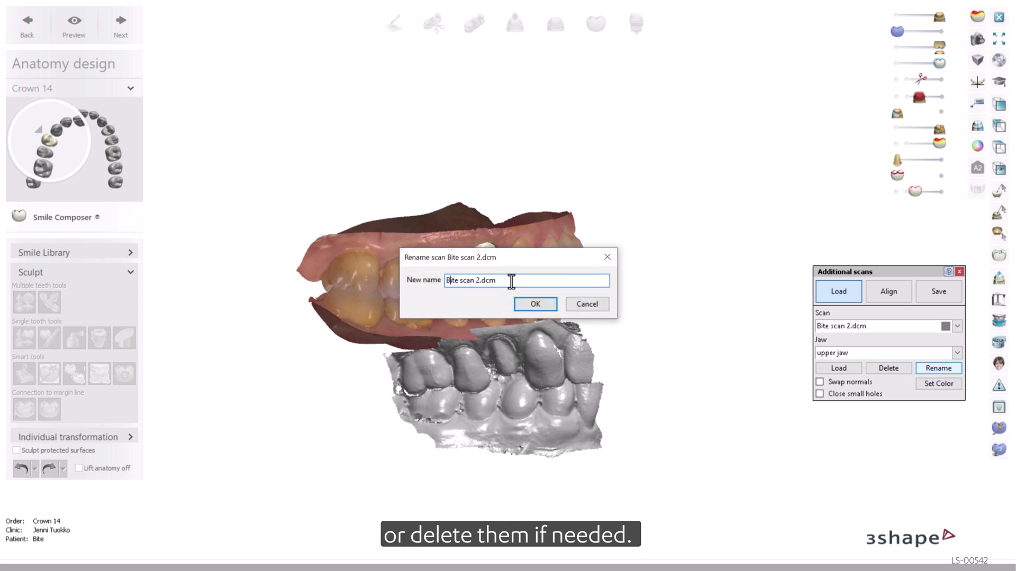
{"action": "key", "text": "Return"}
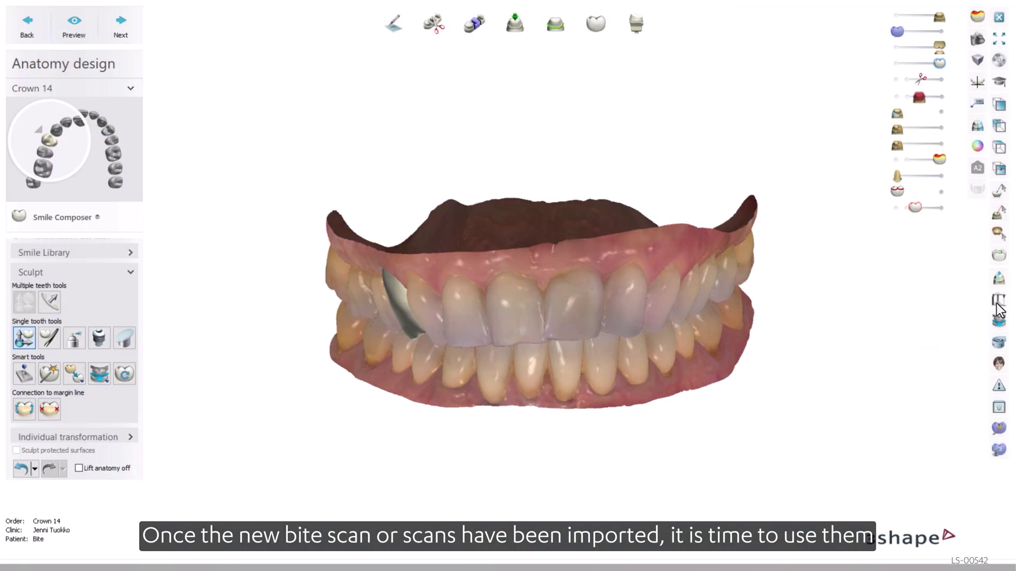
- Open the virtual articulator, switch to modifying the jaw alignment, and launch the Virtual Articulator Bite Aligner
{"action": "left_click", "coordinate": [998, 303]}
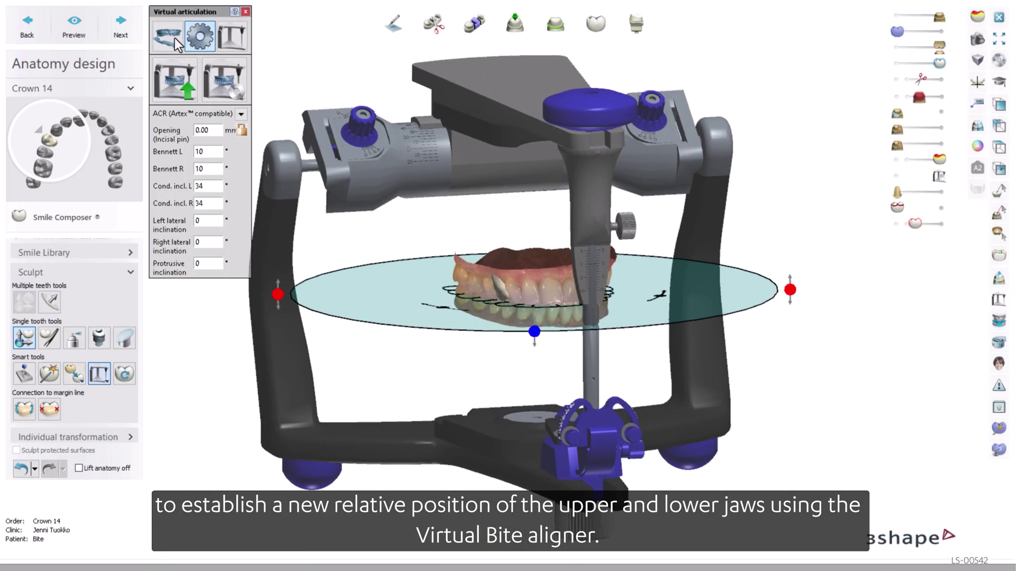
{"action": "left_click", "coordinate": [163, 28]}
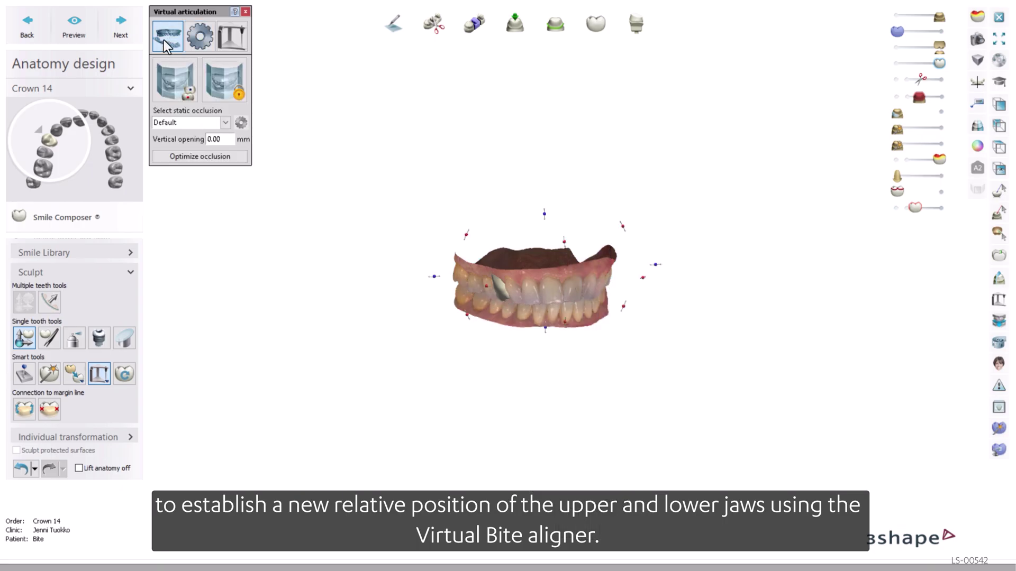
{"action": "left_click", "coordinate": [169, 85]}
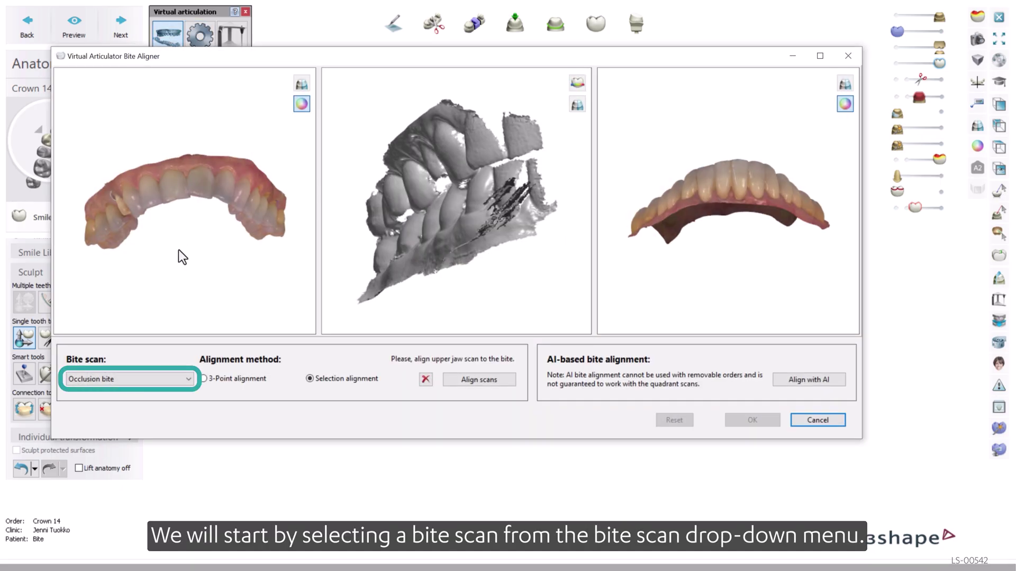
- Select NEW Bite scan 2.dcm as the bite scan and orient the bite, upper jaw and lower jaw scans individually
{"action": "left_click", "coordinate": [189, 379]}
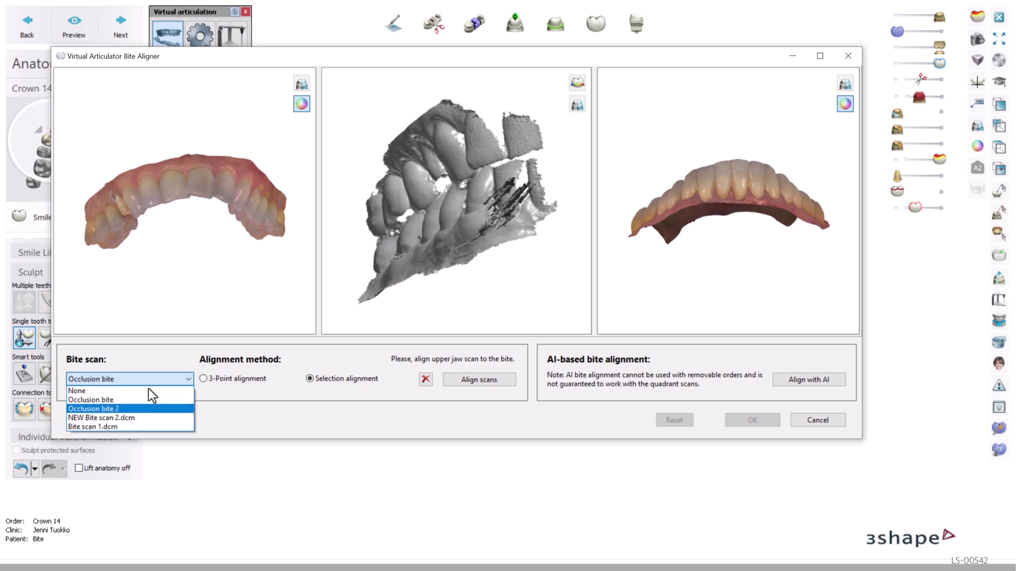
{"action": "left_click", "coordinate": [139, 417]}
{"action": "mouse_move", "coordinate": [426, 249]}
{"action": "right_mouse_down"}
{"action": "mouse_move", "coordinate": [509, 249]}
{"action": "mouse_move", "coordinate": [488, 230]}
{"action": "mouse_move", "coordinate": [534, 227]}
{"action": "right_mouse_up"}
{"action": "mouse_move", "coordinate": [189, 170]}
{"action": "right_mouse_down"}
{"action": "mouse_move", "coordinate": [242, 189]}
{"action": "mouse_move", "coordinate": [208, 195]}
{"action": "right_mouse_up"}
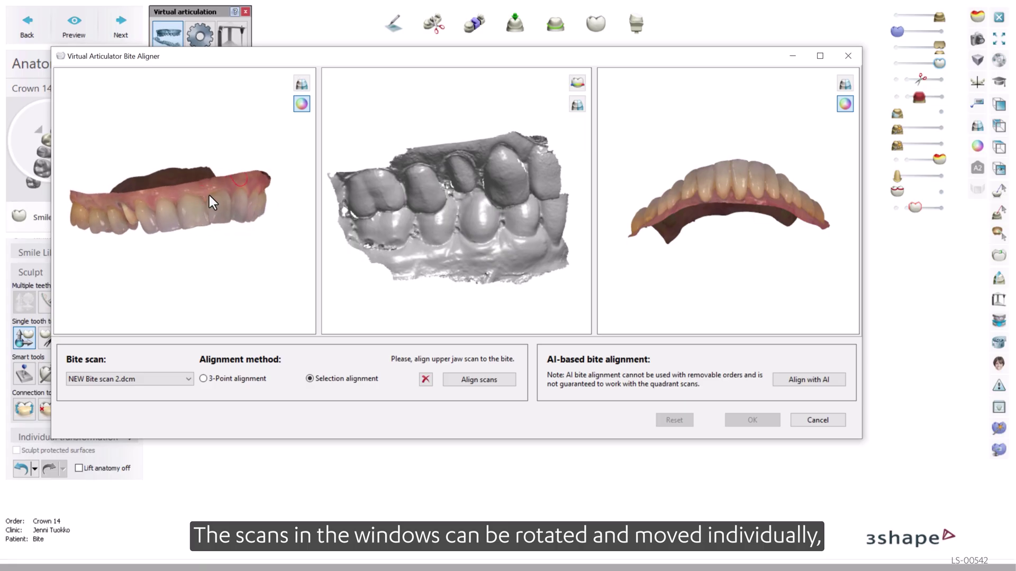
{"action": "right_click_drag", "start_coordinate": [705, 186], "coordinate": [733, 248]}
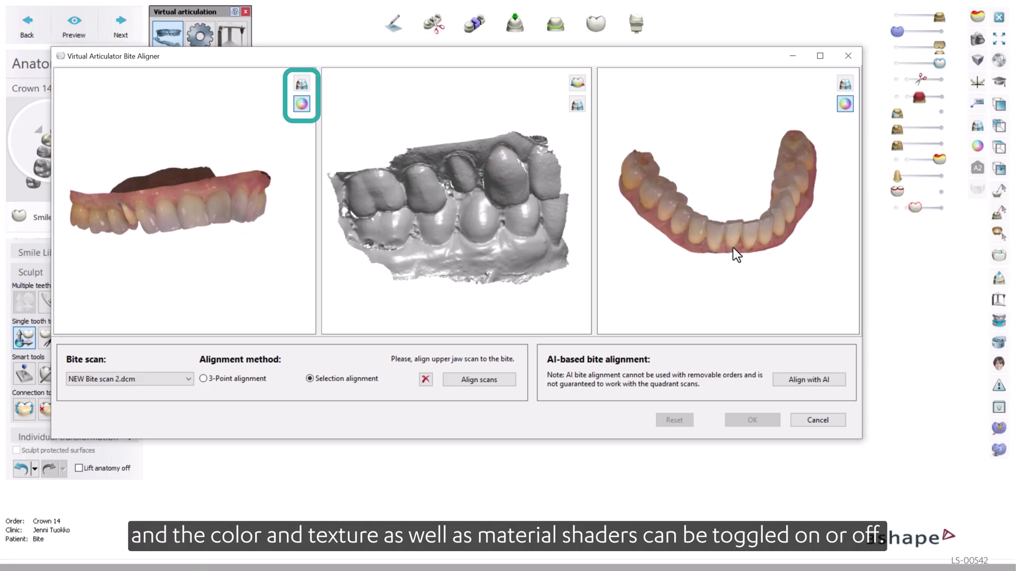
- Turn on the material shader for the jaw scans, toggling the upper jaw's color texture off and back on
{"action": "left_click", "coordinate": [301, 102]}
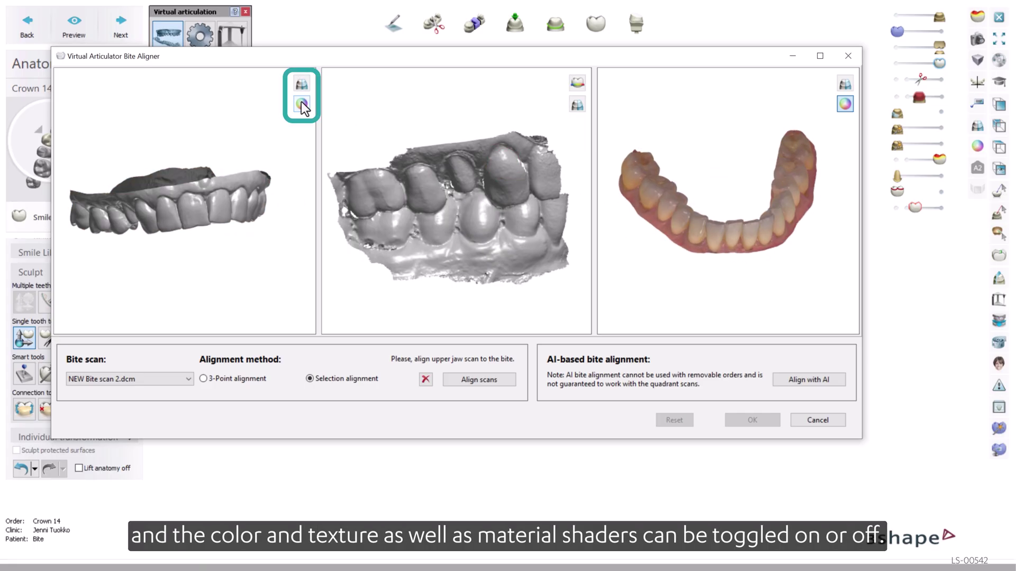
{"action": "left_click", "coordinate": [301, 87]}
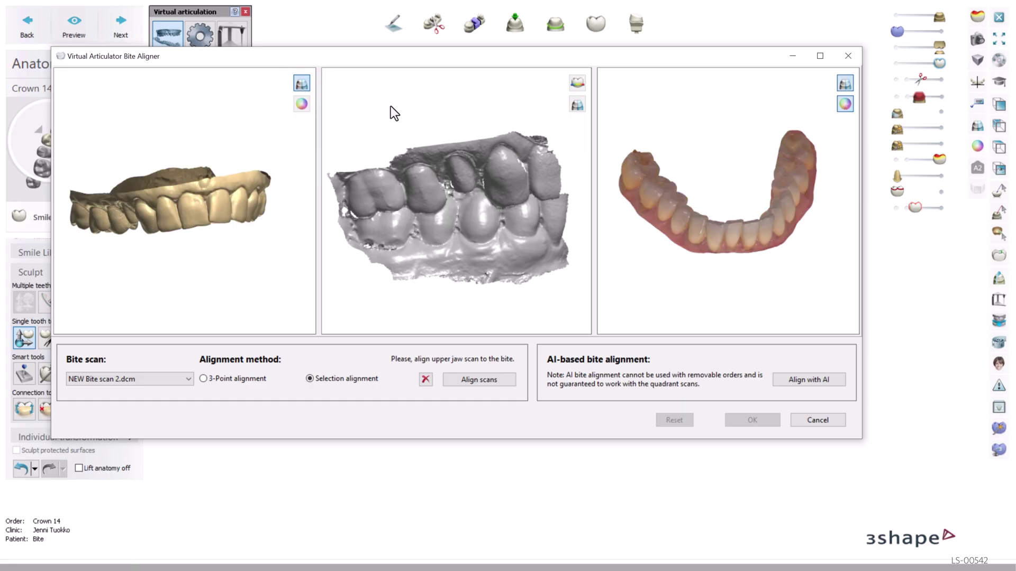
{"action": "left_click", "coordinate": [298, 106]}
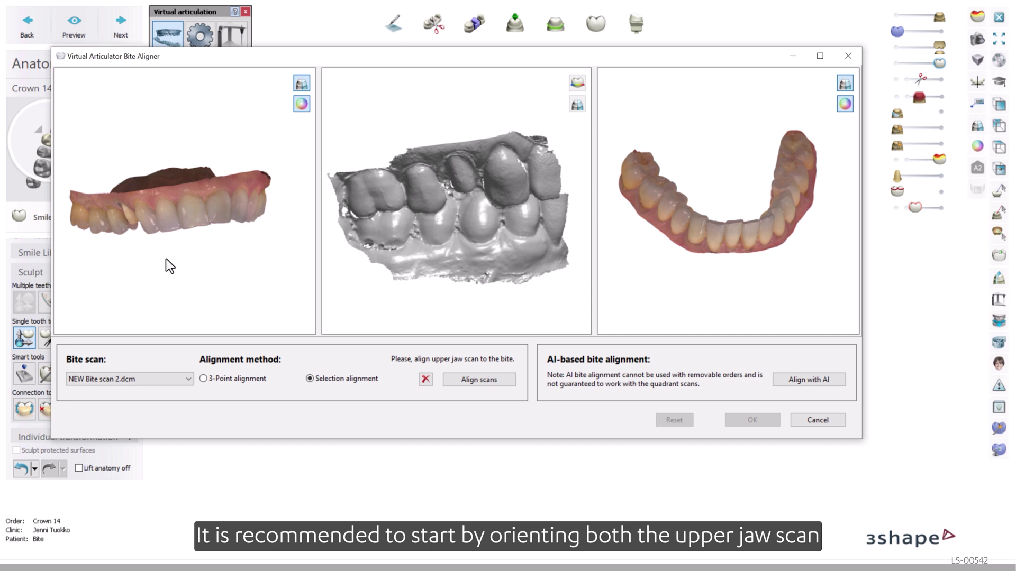
- Align the upper jaw to the bite scan with 3-point alignment, using matching points on a molar, the prepared tooth and a front tooth
{"action": "right_click_drag", "start_coordinate": [162, 265], "coordinate": [222, 259]}
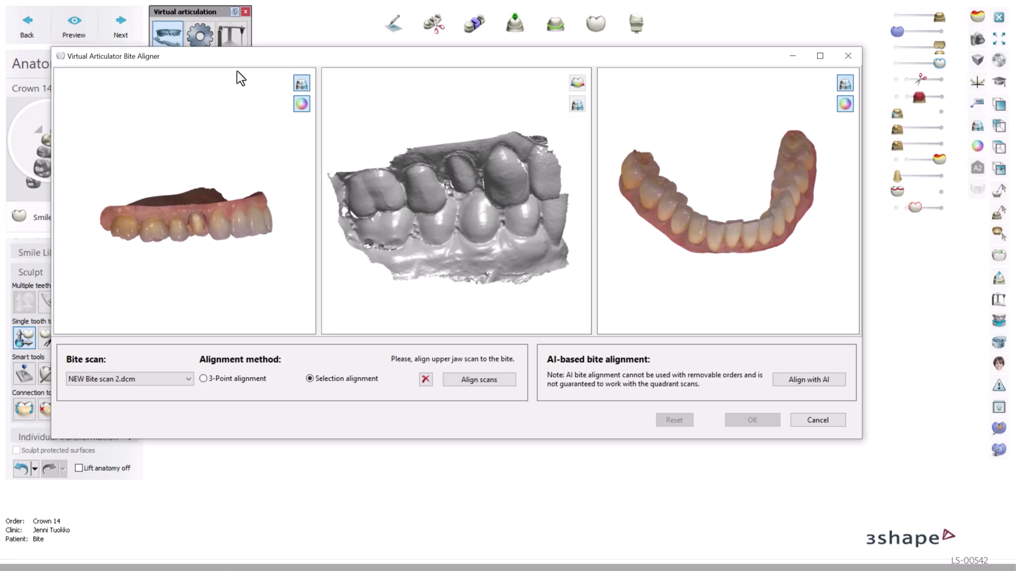
{"action": "scroll", "coordinate": [205, 231], "scroll_direction": "up", "scroll_amount": 2}
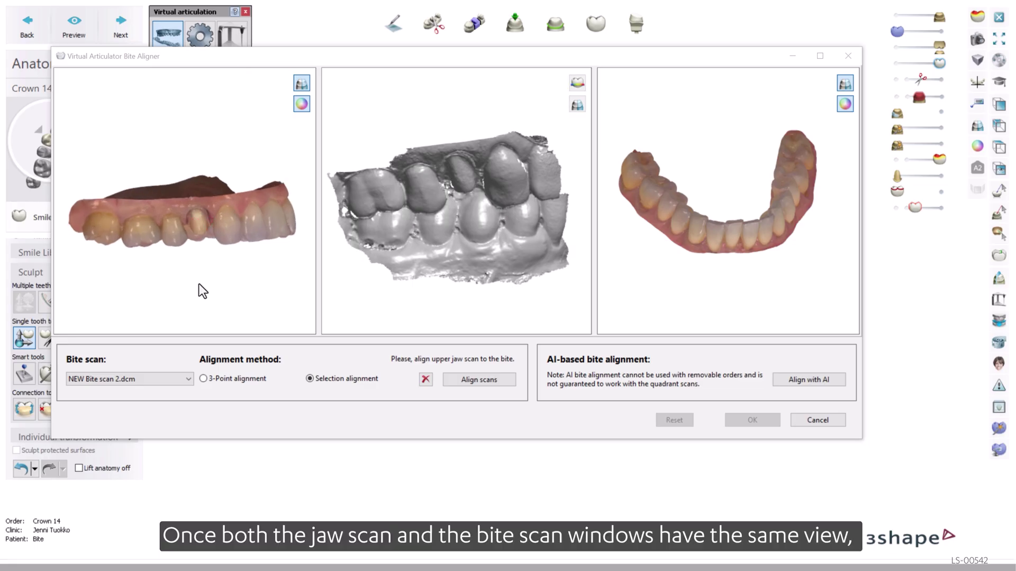
{"action": "left_click", "coordinate": [203, 379]}
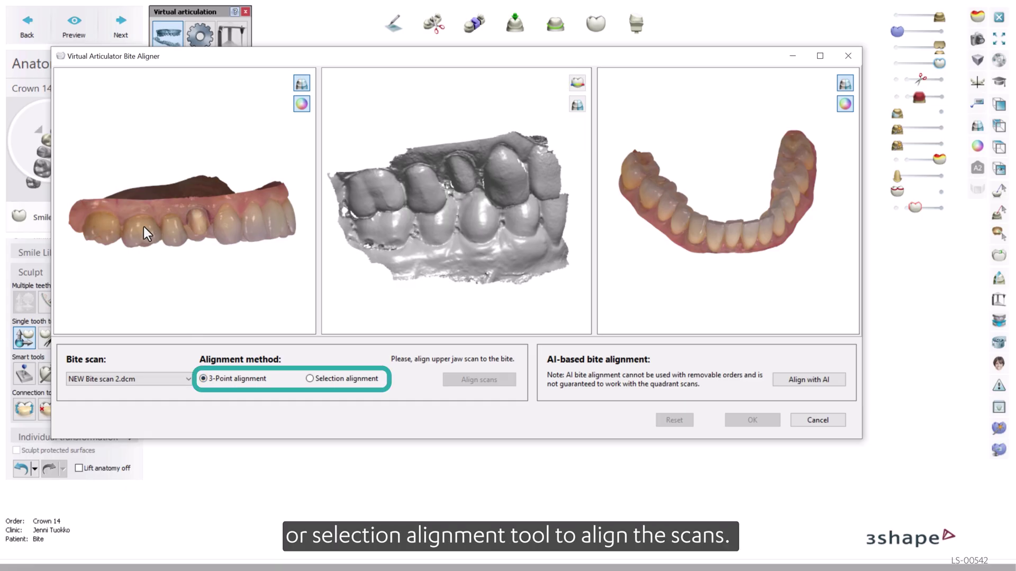
{"action": "left_click", "coordinate": [380, 183]}
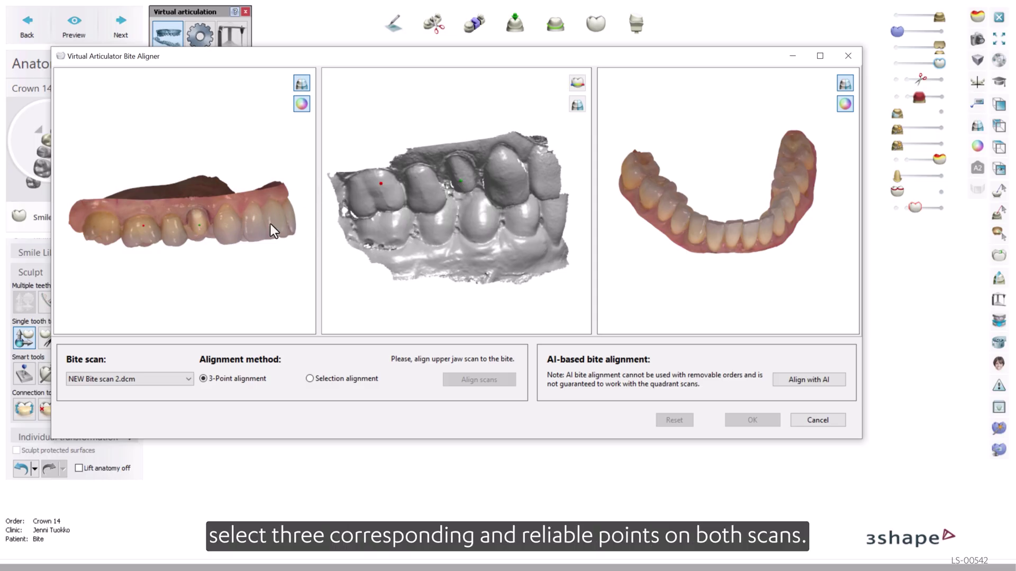
{"action": "left_click", "coordinate": [551, 188]}
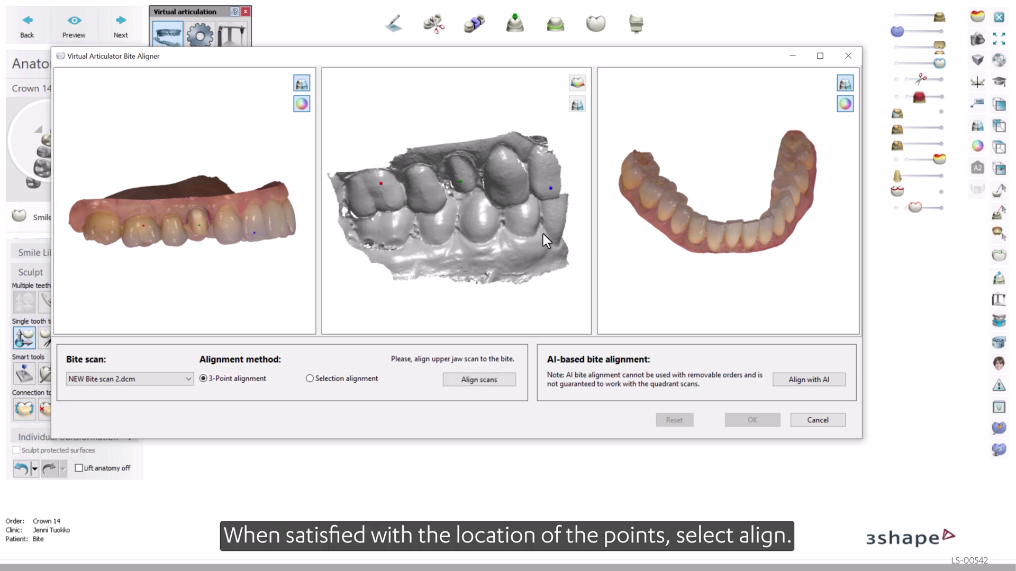
{"action": "left_click", "coordinate": [480, 381]}
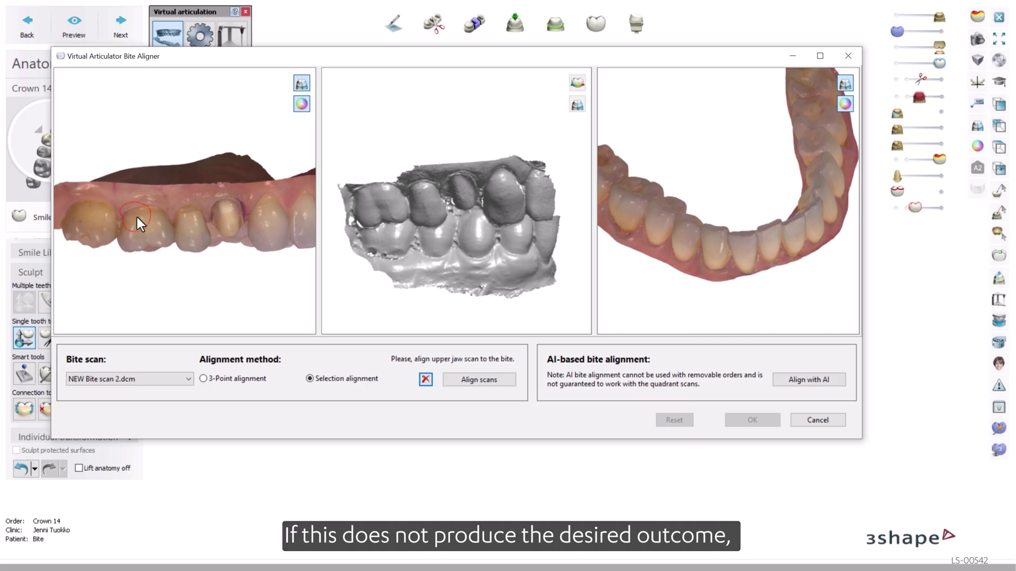
- Align the upper jaw to the bite scan by marking matching upper-tooth areas on both scans, and clear the undesired lower-area selection
{"action": "left_click_drag", "start_coordinate": [127, 216], "coordinate": [168, 221]}
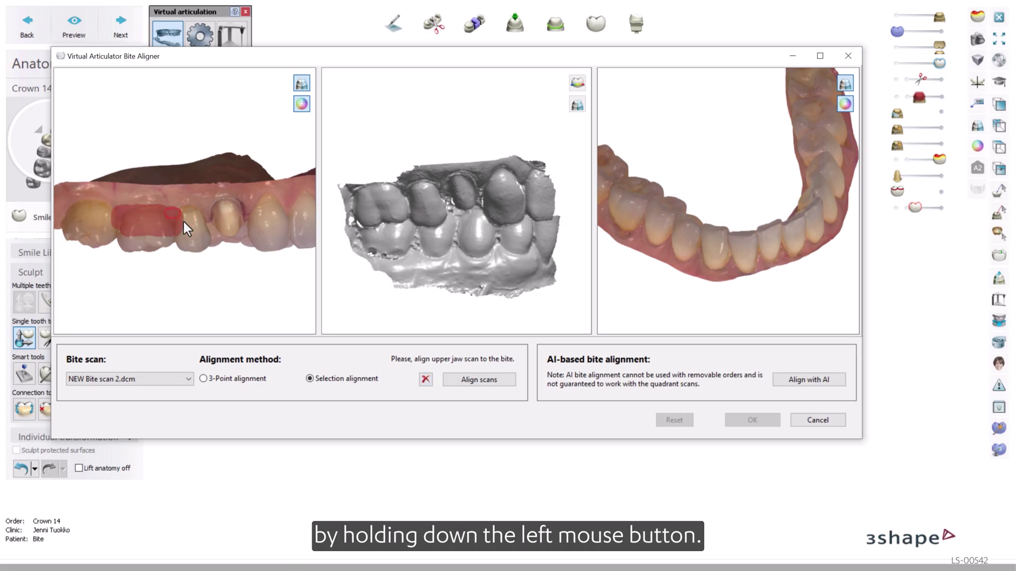
{"action": "left_click_drag", "start_coordinate": [200, 224], "coordinate": [267, 224]}
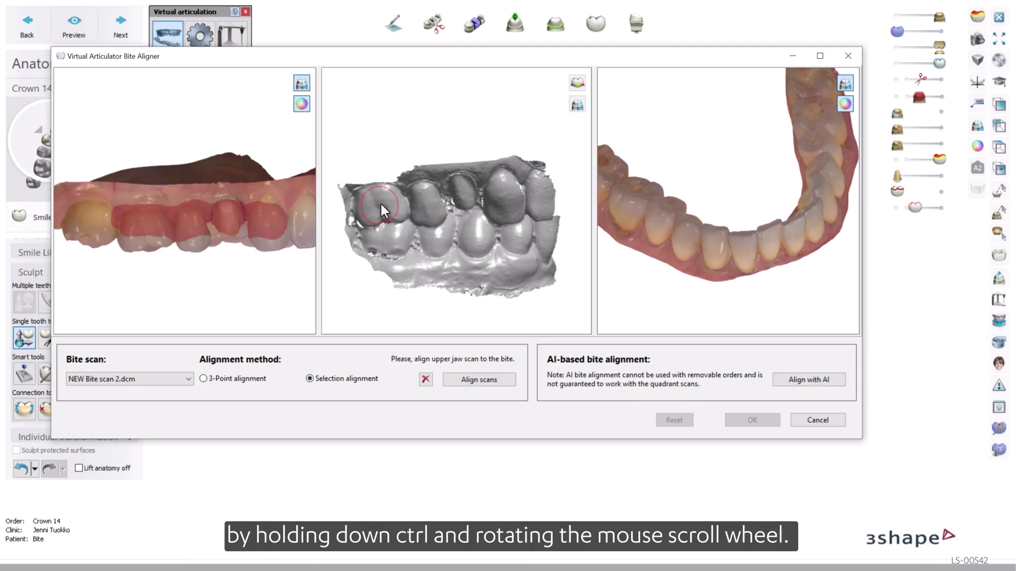
{"action": "left_click_drag", "start_coordinate": [380, 202], "coordinate": [398, 199]}
{"action": "left_click_drag", "start_coordinate": [479, 193], "coordinate": [502, 189]}
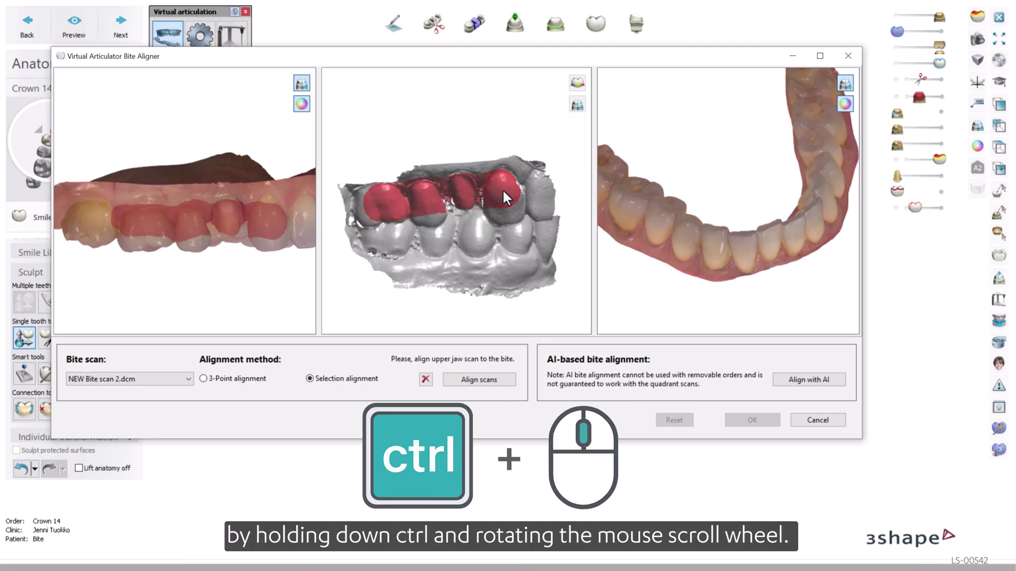
{"action": "left_click", "coordinate": [484, 380]}
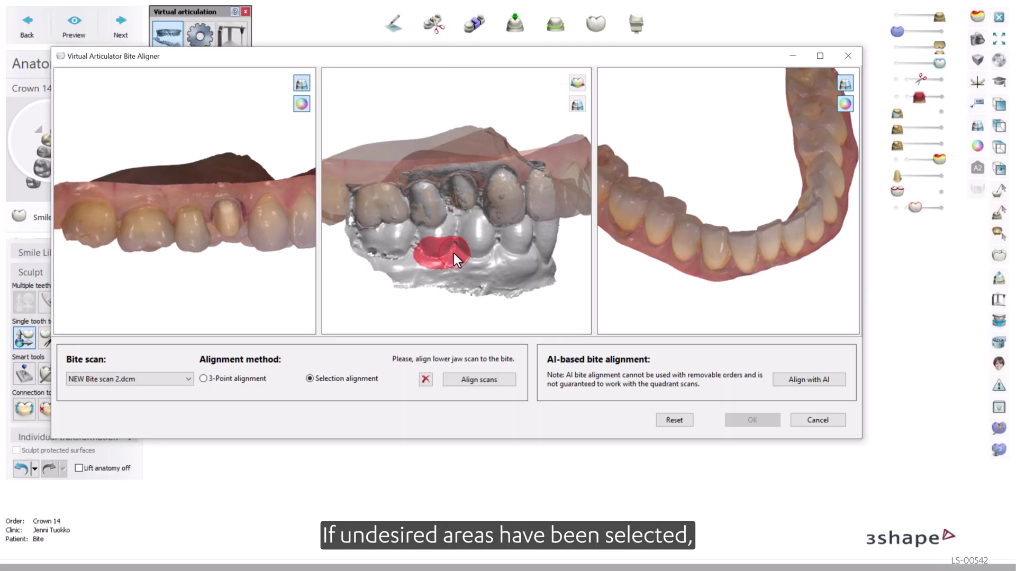
{"action": "left_click", "coordinate": [425, 381]}
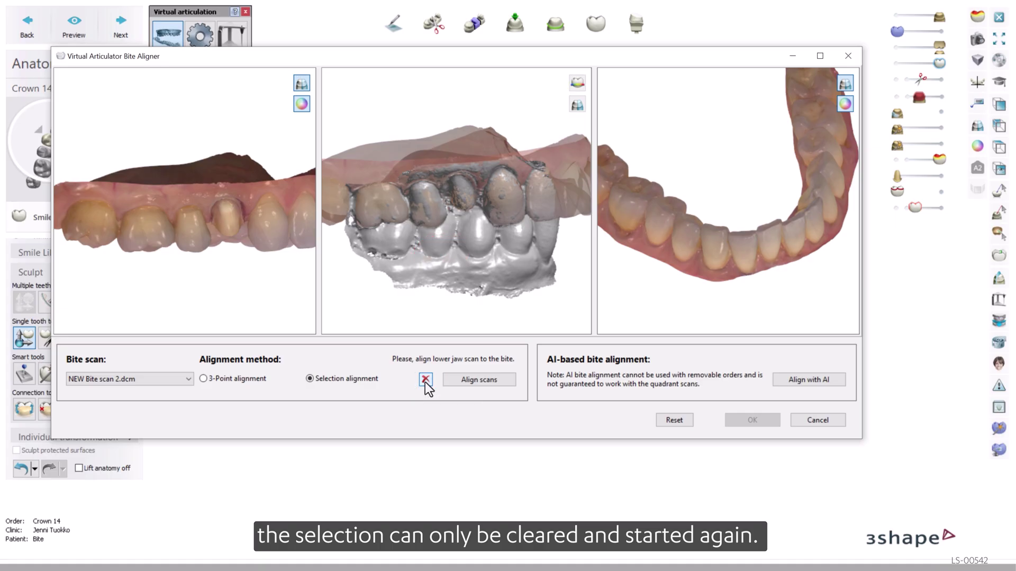
- Show the distance color map on the bite scan and inspect the alignment of the jaw scans
{"action": "left_click", "coordinate": [576, 82]}
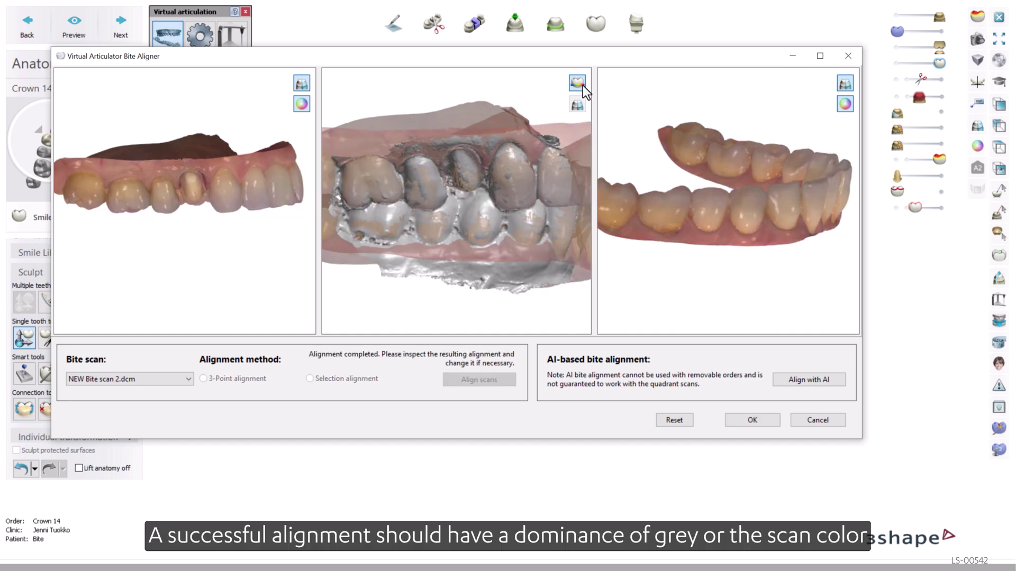
{"action": "left_click", "coordinate": [582, 84]}
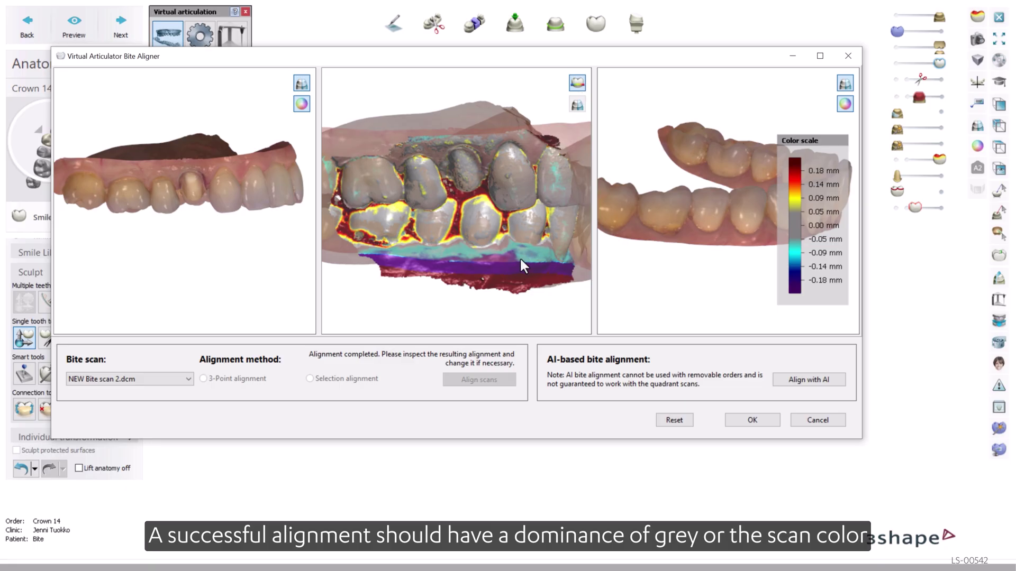
{"action": "scroll", "coordinate": [519, 257], "scroll_direction": "down", "scroll_amount": 2}
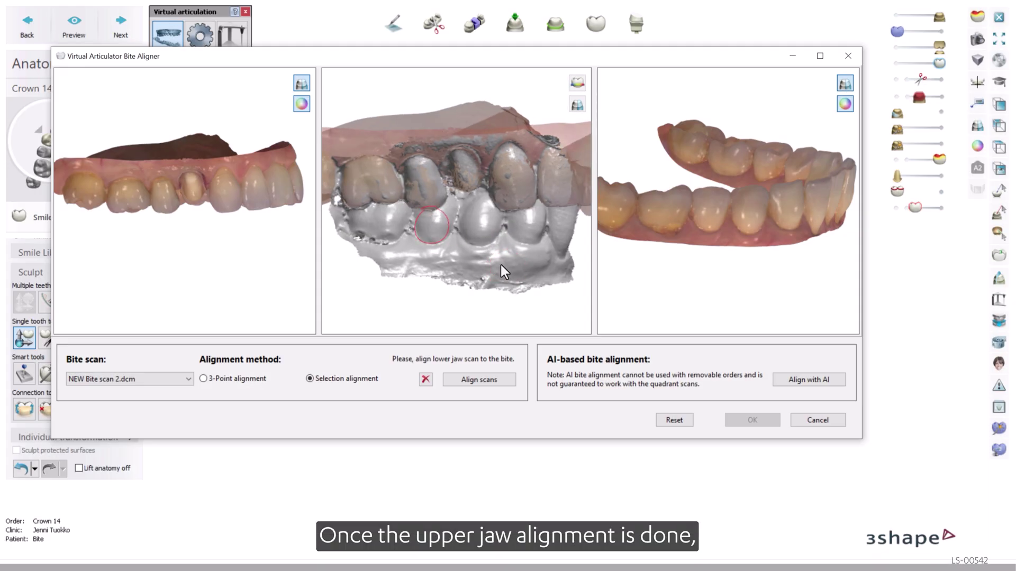
- Align the lower jaw to the bite scan by marking only matching lower-tooth areas on both scans
{"action": "left_click_drag", "start_coordinate": [410, 225], "coordinate": [410, 237]}
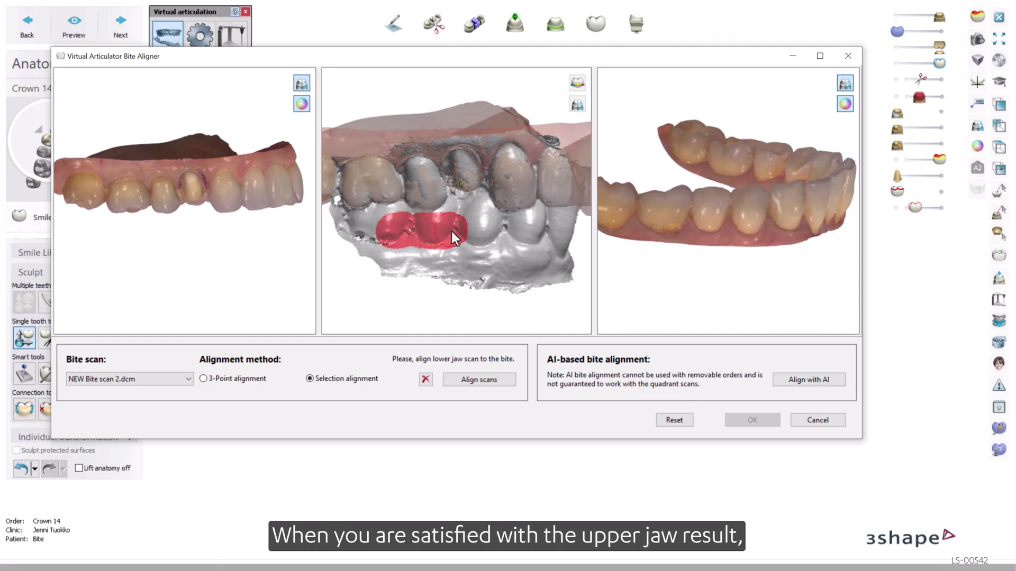
{"action": "left_click_drag", "start_coordinate": [506, 234], "coordinate": [513, 233]}
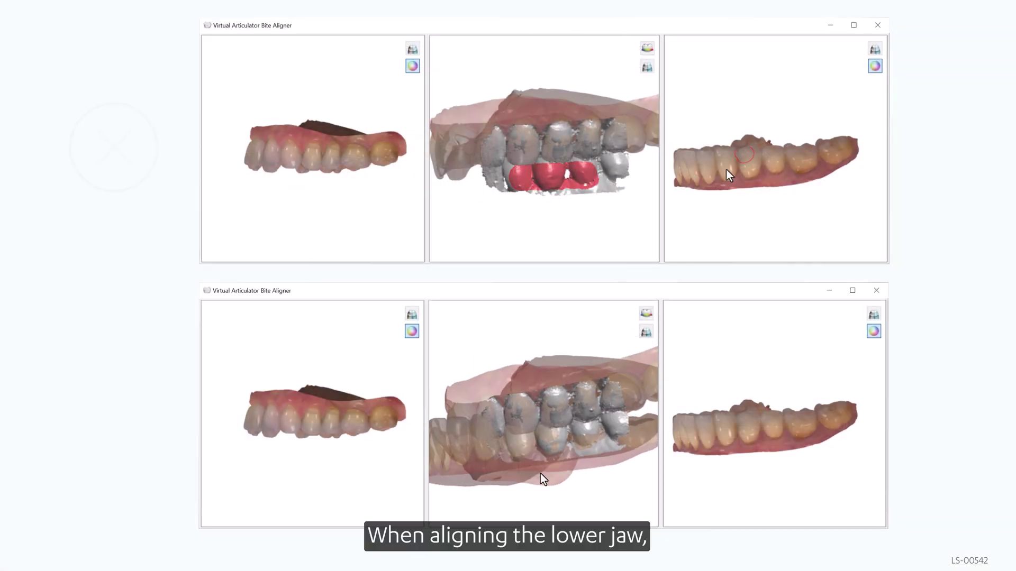
{"action": "mouse_move", "coordinate": [734, 169]}
{"action": "left_mouse_down"}
{"action": "mouse_move", "coordinate": [786, 164]}
{"action": "mouse_move", "coordinate": [754, 186]}
{"action": "left_mouse_up"}
{"action": "scroll", "coordinate": [757, 433], "scroll_direction": "up", "scroll_amount": 5}
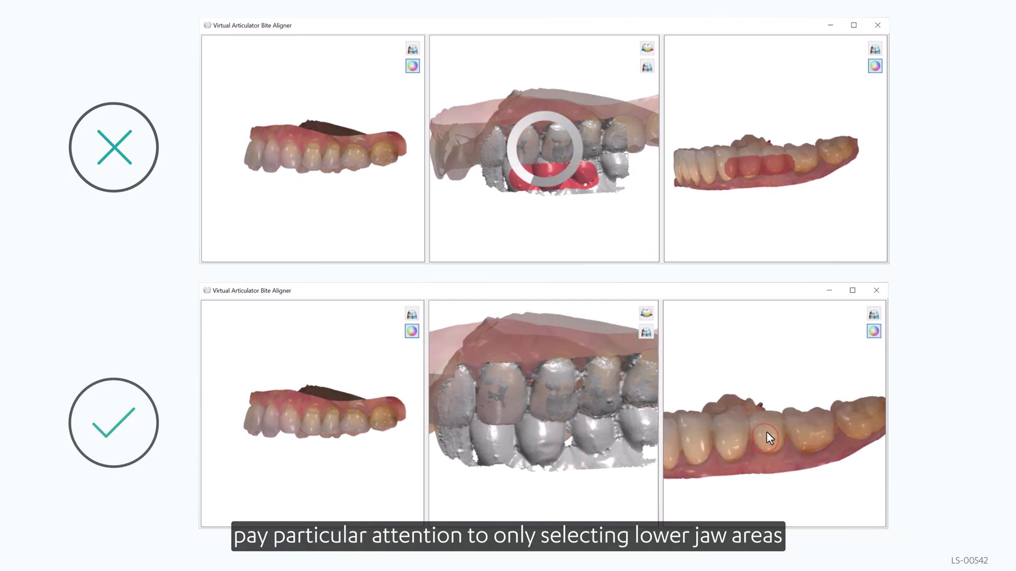
{"action": "left_click_drag", "start_coordinate": [474, 444], "coordinate": [526, 441]}
{"action": "mouse_move", "coordinate": [679, 440]}
{"action": "left_mouse_down"}
{"action": "mouse_move", "coordinate": [731, 440]}
{"action": "mouse_move", "coordinate": [716, 444]}
{"action": "left_mouse_up"}
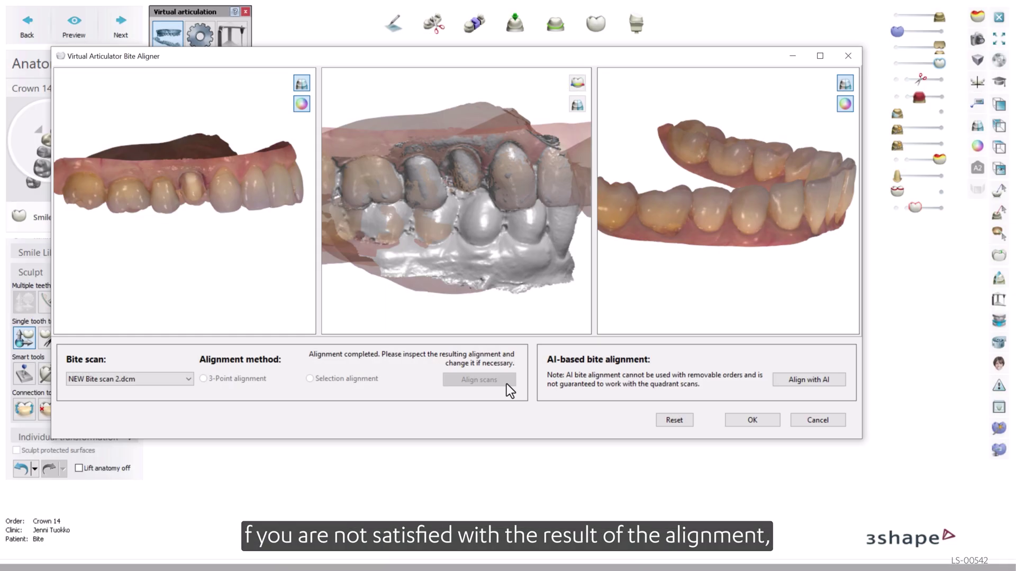
- Reset the unsatisfactory alignment, and accept the bite alignment once it is satisfactory
{"action": "left_click", "coordinate": [674, 420]}
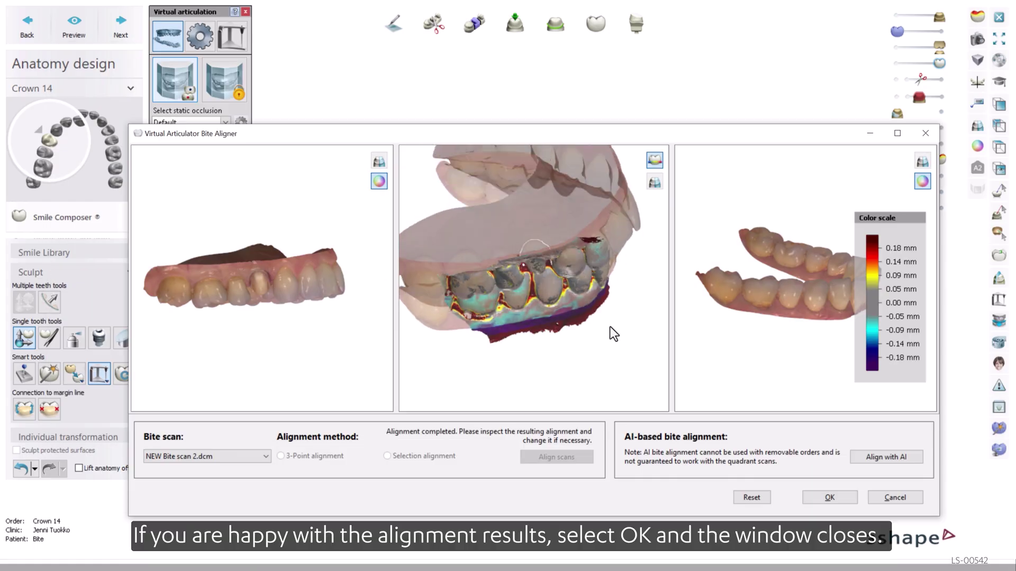
{"action": "left_click", "coordinate": [829, 498]}
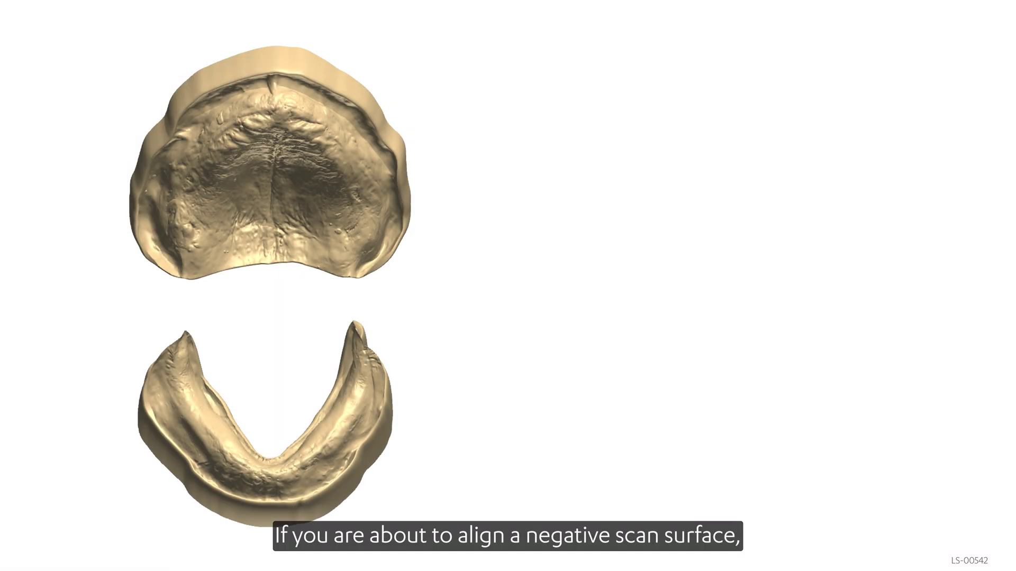
{"action": "right_click_drag", "start_coordinate": [938, 285], "coordinate": [938, 362]}
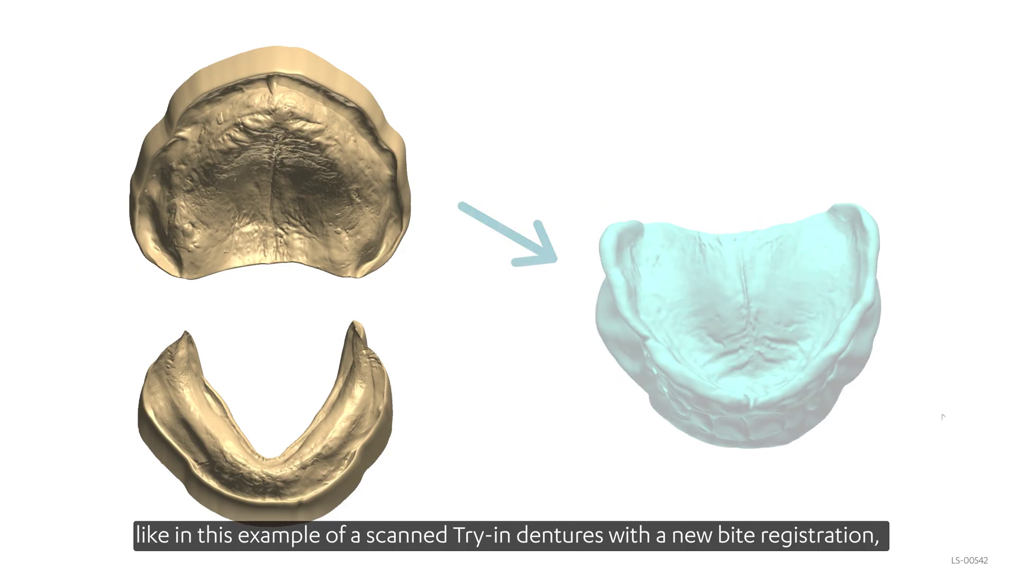
{"action": "right_click_drag", "start_coordinate": [935, 416], "coordinate": [926, 272]}
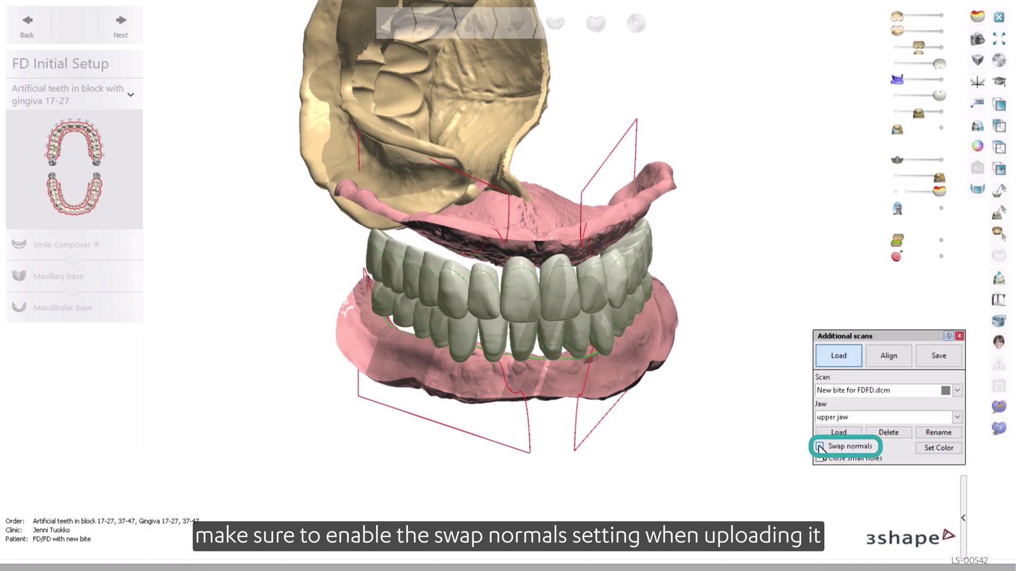
- Enable Swap normals for the New bite for FDFD.dcm scan and close the additional scans tool
{"action": "left_click", "coordinate": [819, 447]}
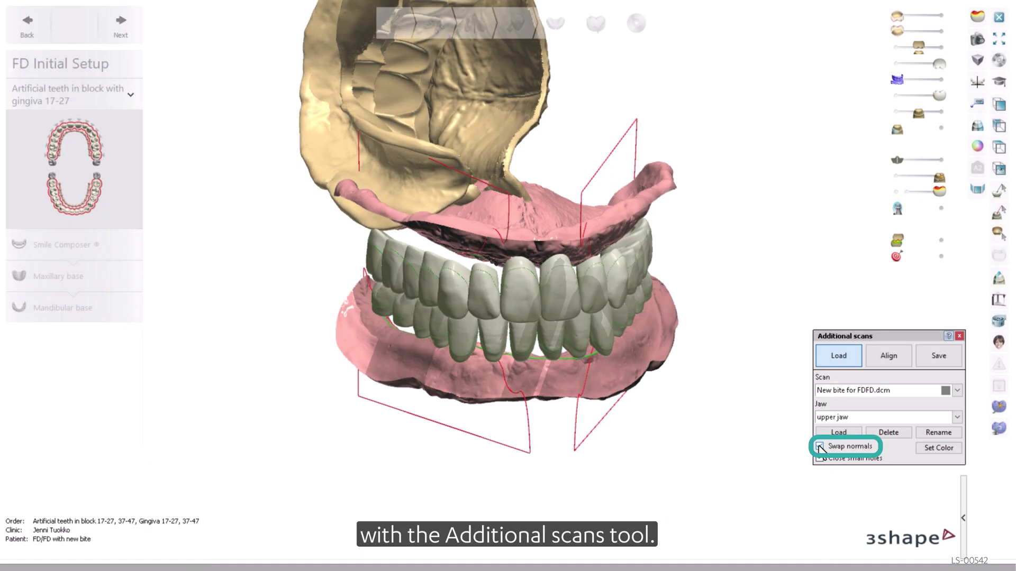
{"action": "left_click", "coordinate": [959, 336]}
- Open the virtual articulator, launch the Virtual Articulator Bite Aligner from the jaw alignment settings, and maximize its window
{"action": "left_click", "coordinate": [999, 300]}
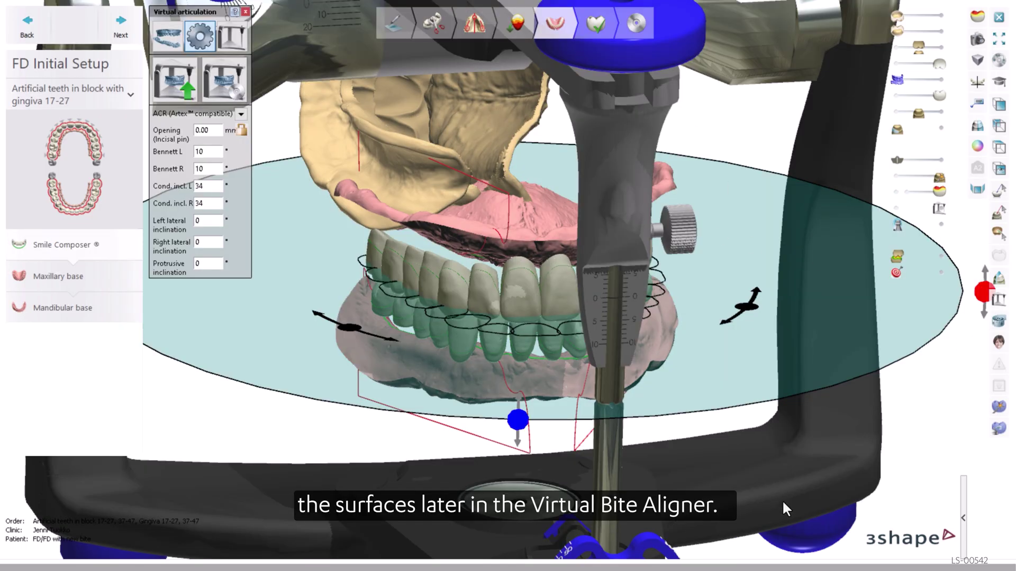
{"action": "left_click", "coordinate": [166, 35]}
{"action": "left_click", "coordinate": [175, 82]}
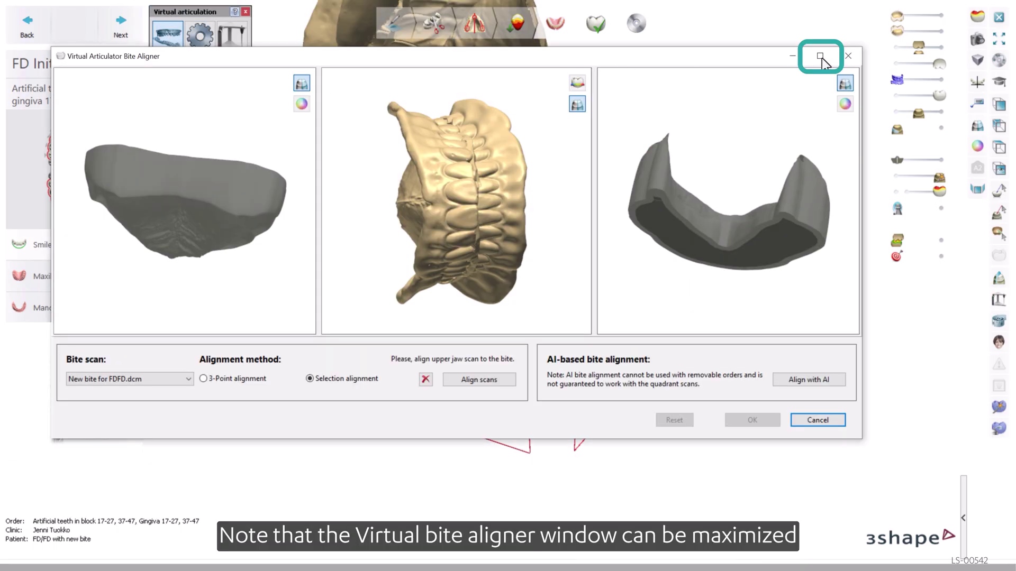
{"action": "left_click", "coordinate": [820, 56]}
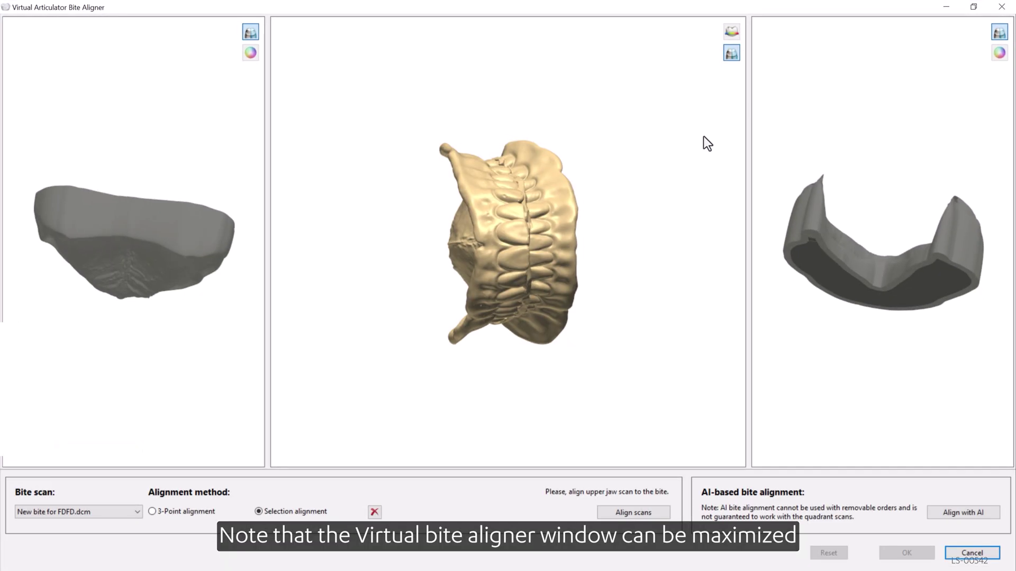
- Switch the bite scan to None and back to New bite for FDFD.dcm
{"action": "left_click", "coordinate": [135, 512]}
{"action": "left_click", "coordinate": [135, 520]}
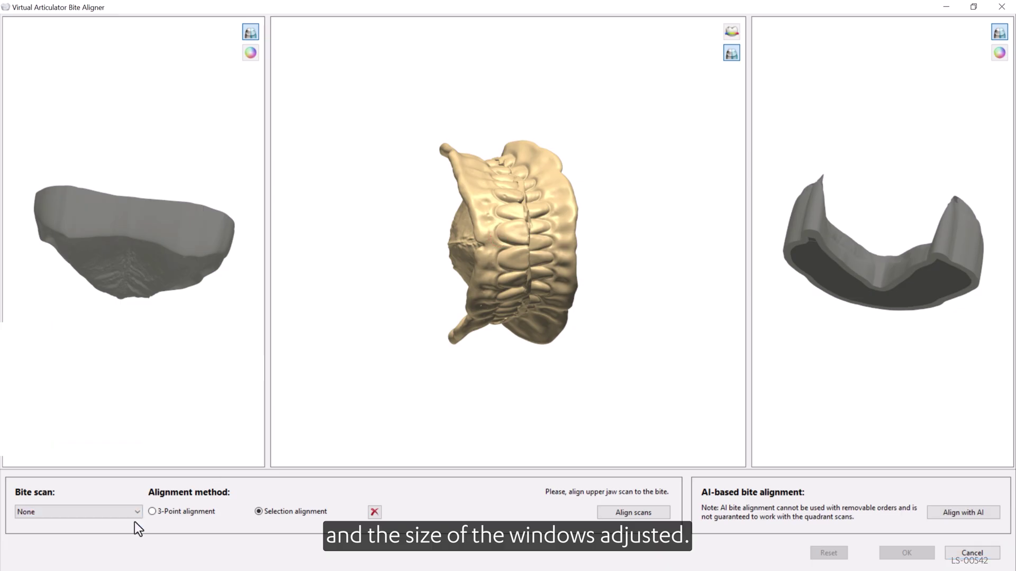
{"action": "left_click", "coordinate": [137, 511]}
{"action": "left_click", "coordinate": [133, 531]}
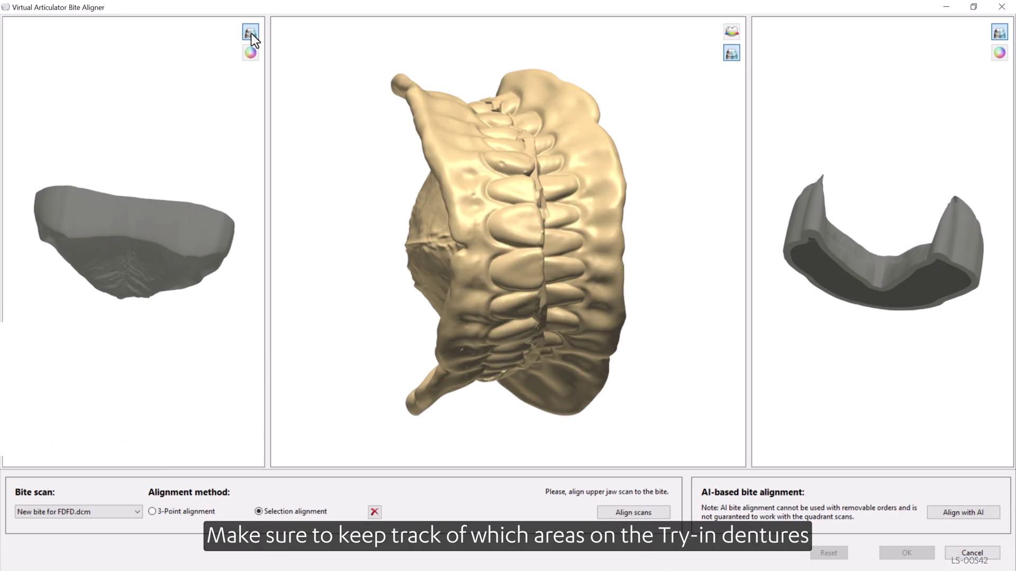
- Turn on the upper jaw's color texture and orient the upper jaw, bite and lower jaw scans to show their fitting surfaces
{"action": "left_click", "coordinate": [251, 52]}
{"action": "left_click_drag", "start_coordinate": [172, 206], "coordinate": [236, 190]}
{"action": "left_click_drag", "start_coordinate": [518, 296], "coordinate": [683, 318]}
{"action": "left_click_drag", "start_coordinate": [878, 296], "coordinate": [931, 270]}
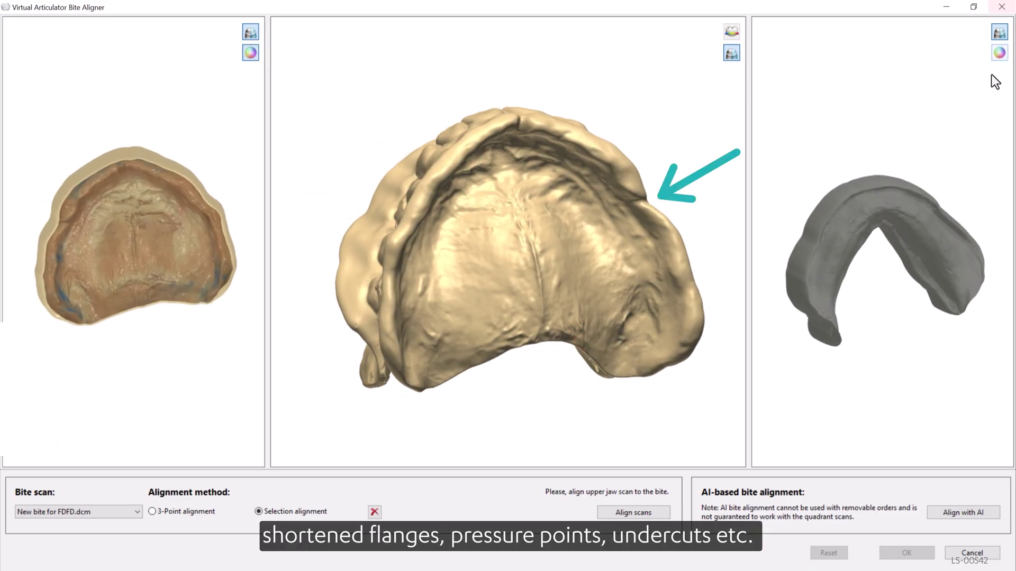
- Toggle the lower jaw's texture and shader and the upper jaw's color texture, and reorient the upper jaw and bite scans
{"action": "left_click", "coordinate": [999, 53]}
{"action": "left_click", "coordinate": [999, 32]}
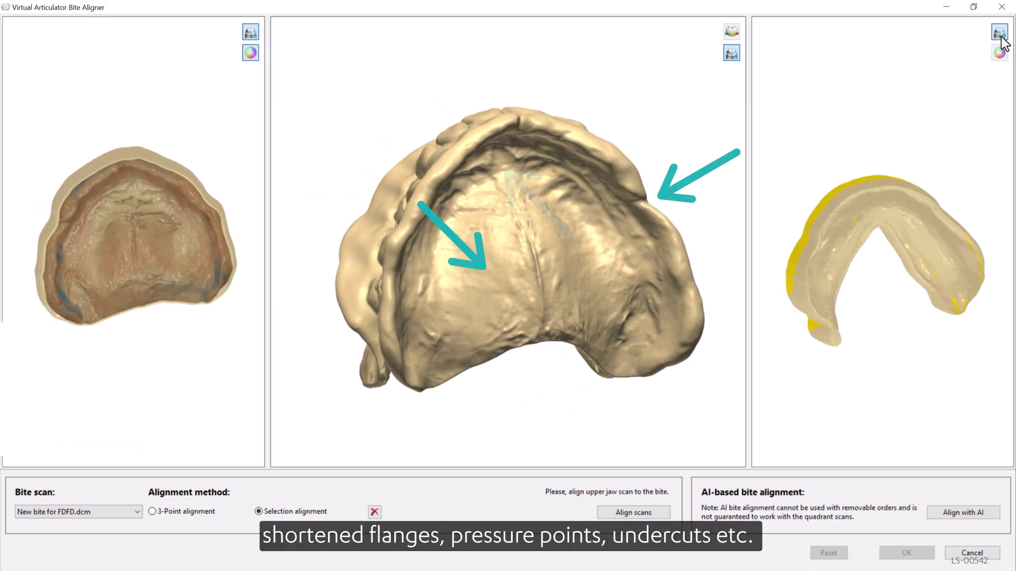
{"action": "left_click", "coordinate": [250, 52]}
{"action": "left_click", "coordinate": [249, 51]}
{"action": "left_click", "coordinate": [249, 49]}
{"action": "left_click_drag", "start_coordinate": [230, 79], "coordinate": [159, 192]}
{"action": "left_click_drag", "start_coordinate": [363, 236], "coordinate": [462, 245]}
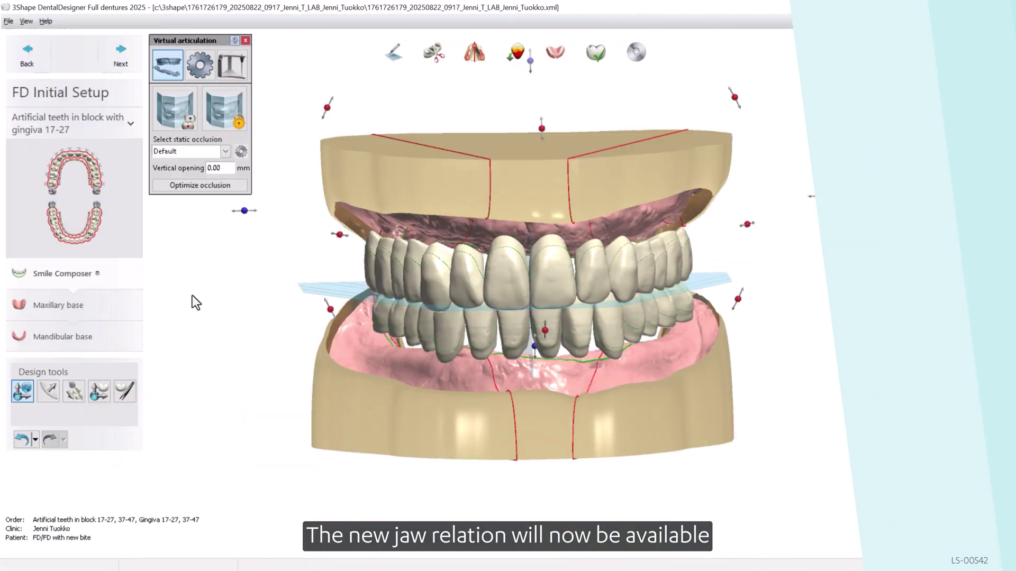
- Select the new jaw relation Bite as the static occlusion in the full denture initial setup
{"action": "left_click", "coordinate": [225, 152]}
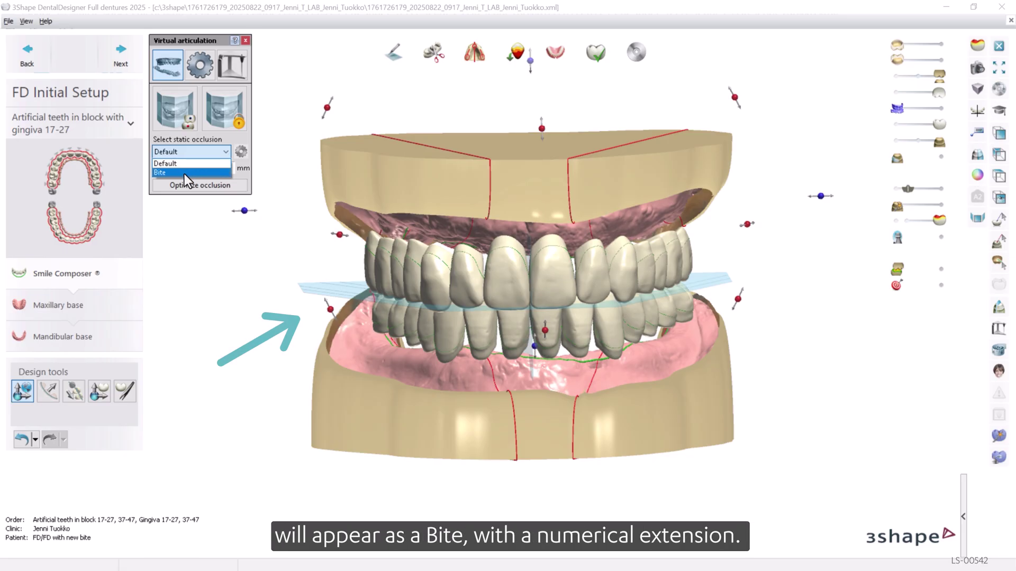
{"action": "left_click", "coordinate": [185, 173]}
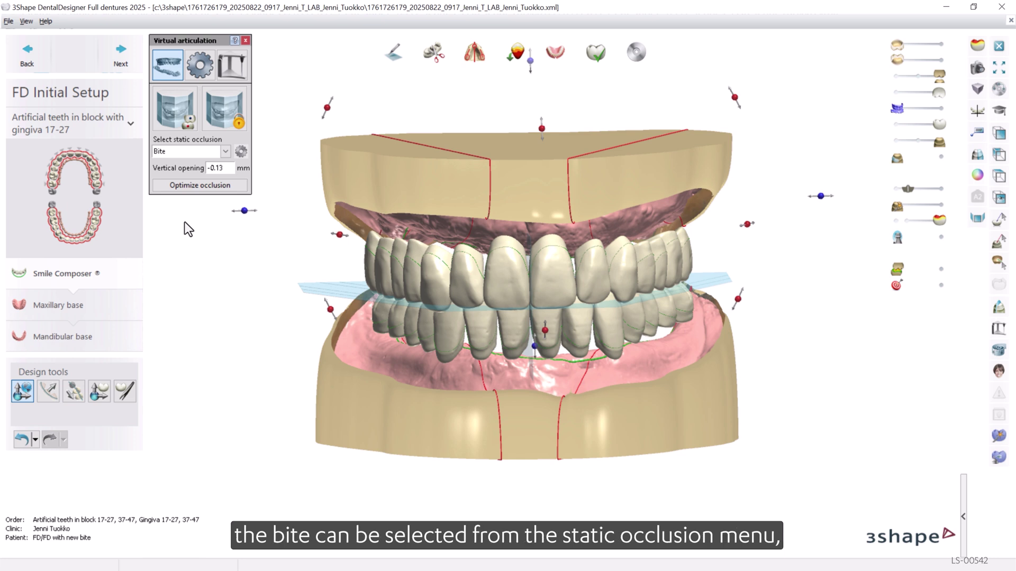
{"action": "left_click", "coordinate": [224, 151]}
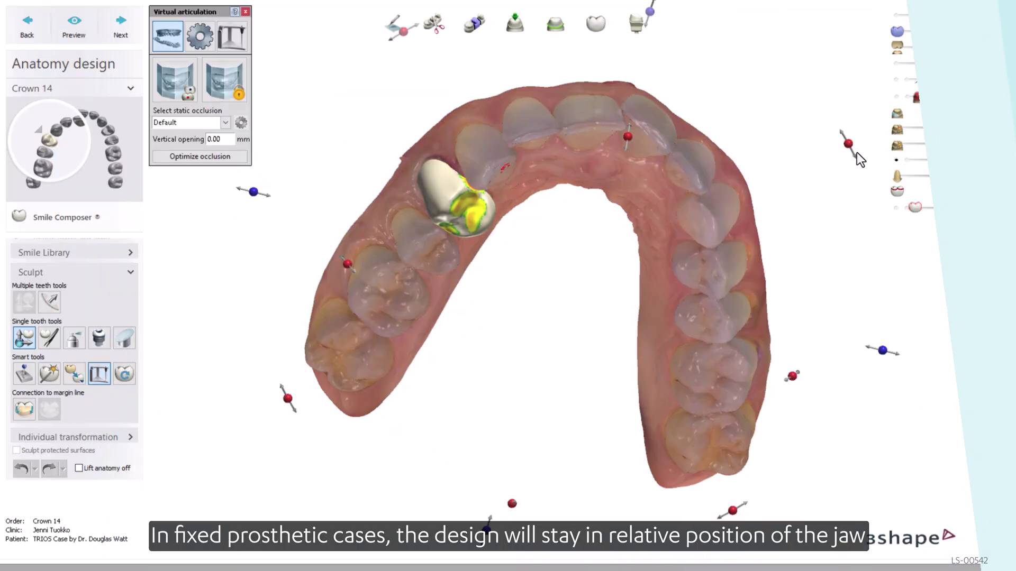
- Show the lower jaw scan in the Crown 14 case and set the static occlusion to Bite
{"action": "left_click", "coordinate": [938, 49]}
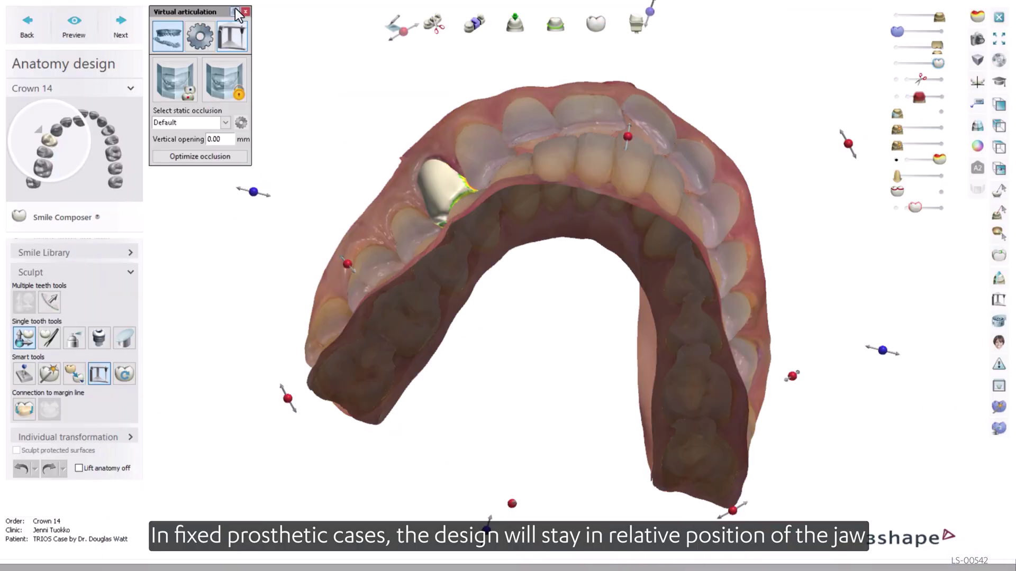
{"action": "left_click", "coordinate": [224, 124]}
{"action": "left_click", "coordinate": [220, 144]}
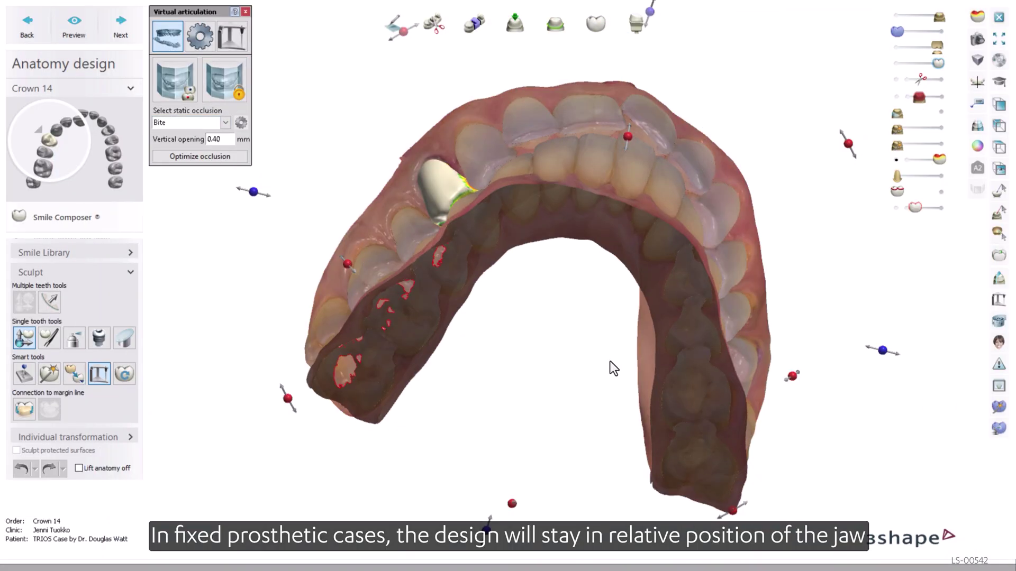
- Hide the lower jaw scan in the Crown 14 case and set the static occlusion to Bite-2
{"action": "left_click", "coordinate": [897, 47]}
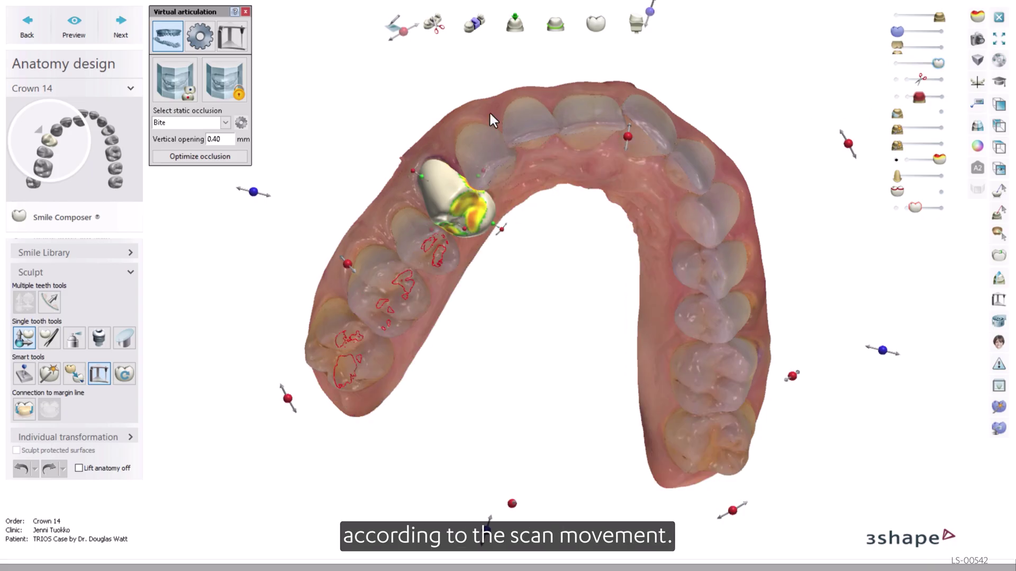
{"action": "left_click", "coordinate": [224, 122]}
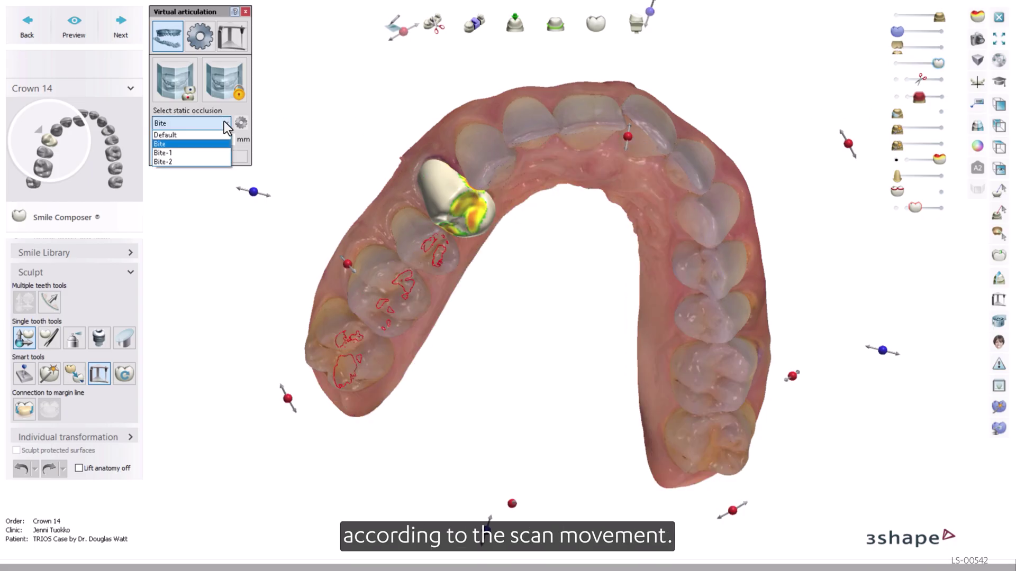
{"action": "left_click", "coordinate": [203, 162]}
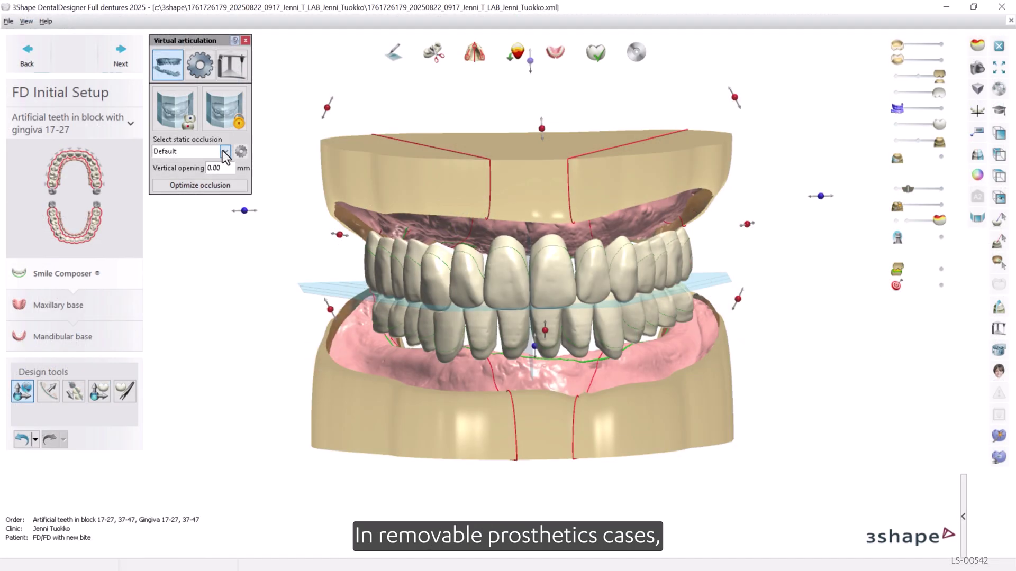
- Apply the Bite static occlusion to the full denture case to reposition the lower jaw with its teeth
{"action": "left_click", "coordinate": [224, 152]}
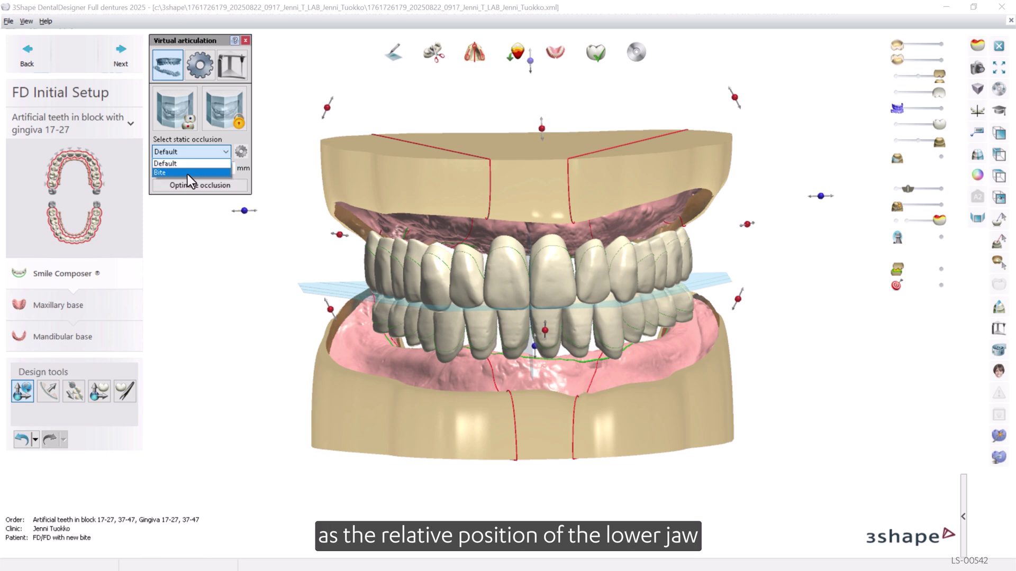
{"action": "left_click", "coordinate": [188, 173]}
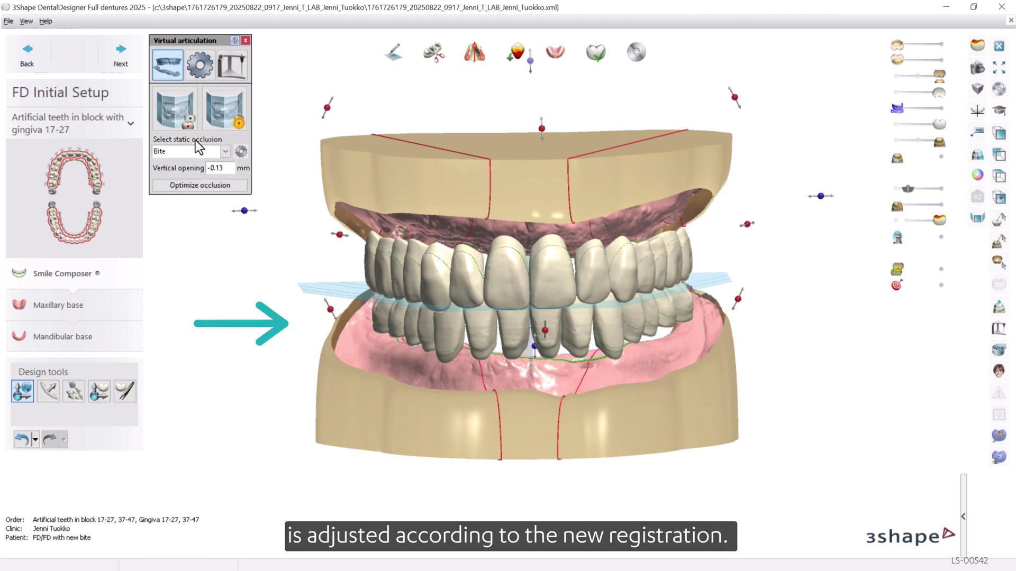
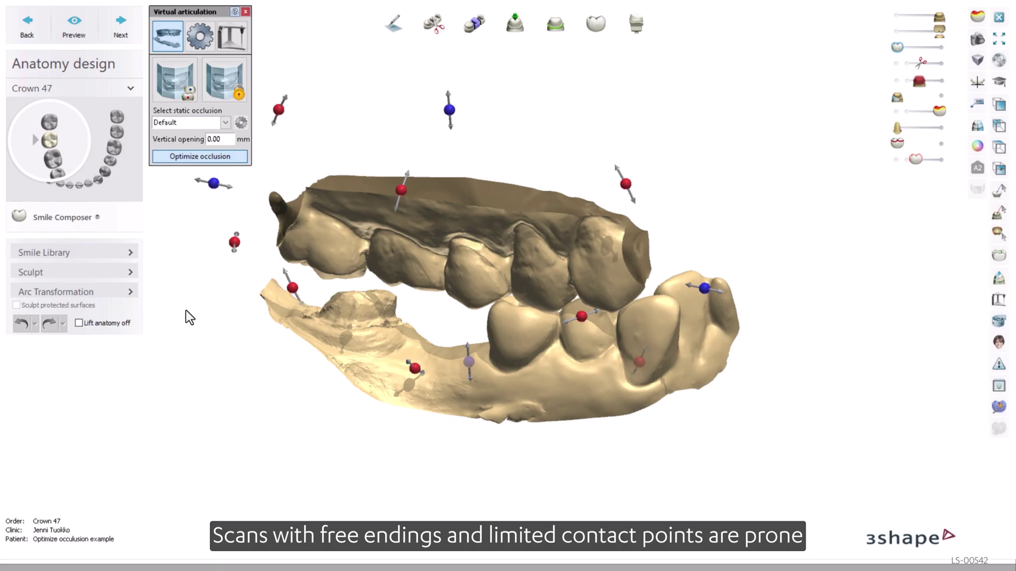
- Trim the retromolar pad that collides with the opposing jaw from the lower jaw scan in the Bite Management case
{"action": "right_click_drag", "start_coordinate": [196, 351], "coordinate": [530, 362]}
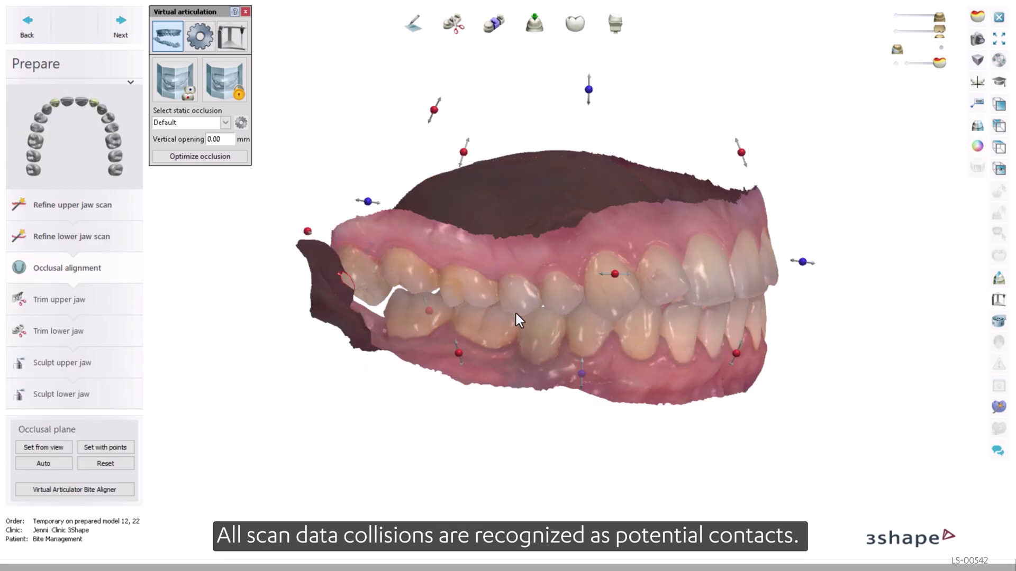
{"action": "right_click_drag", "start_coordinate": [516, 314], "coordinate": [603, 305]}
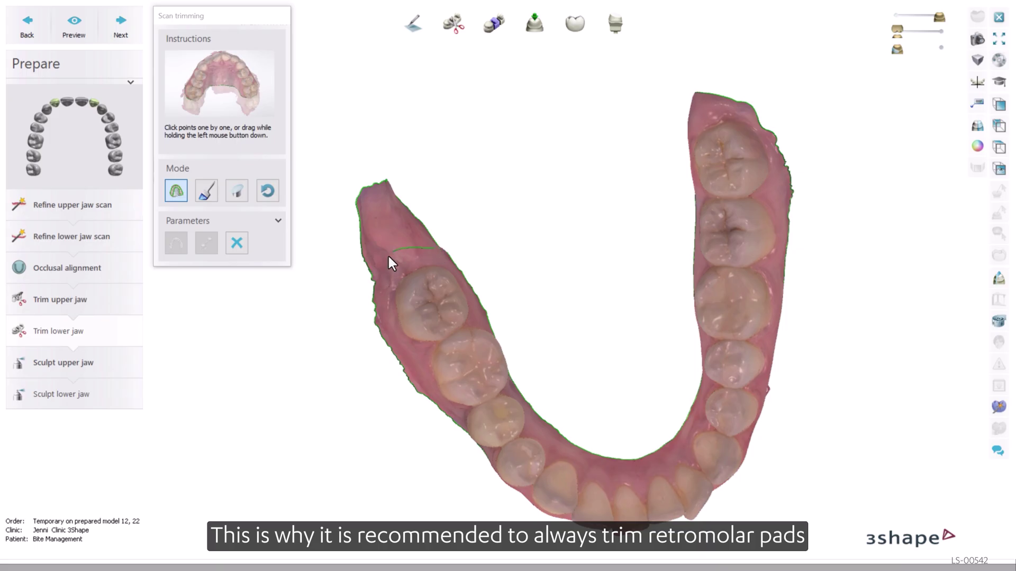
{"action": "right_click_drag", "start_coordinate": [374, 283], "coordinate": [486, 255]}
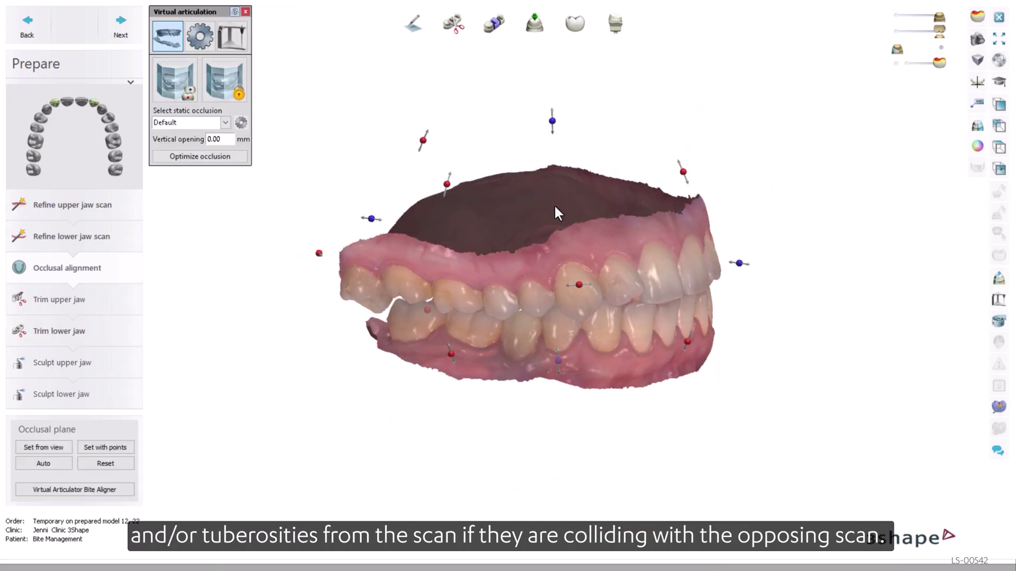
{"action": "right_click_drag", "start_coordinate": [553, 204], "coordinate": [472, 256]}
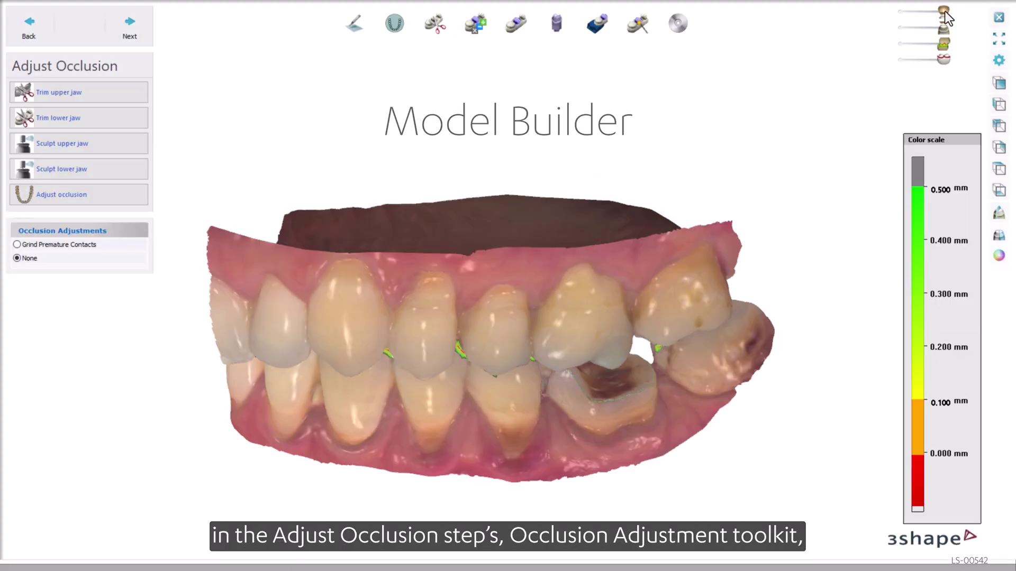
- Hide the upper jaw scan in Model Builder, enable Grind Premature Contacts and proceed to the following workflow stage
{"action": "left_click_drag", "start_coordinate": [945, 13], "coordinate": [896, 18]}
{"action": "mouse_move", "coordinate": [518, 274]}
{"action": "right_mouse_down"}
{"action": "mouse_move", "coordinate": [503, 333]}
{"action": "mouse_move", "coordinate": [528, 275]}
{"action": "right_mouse_up"}
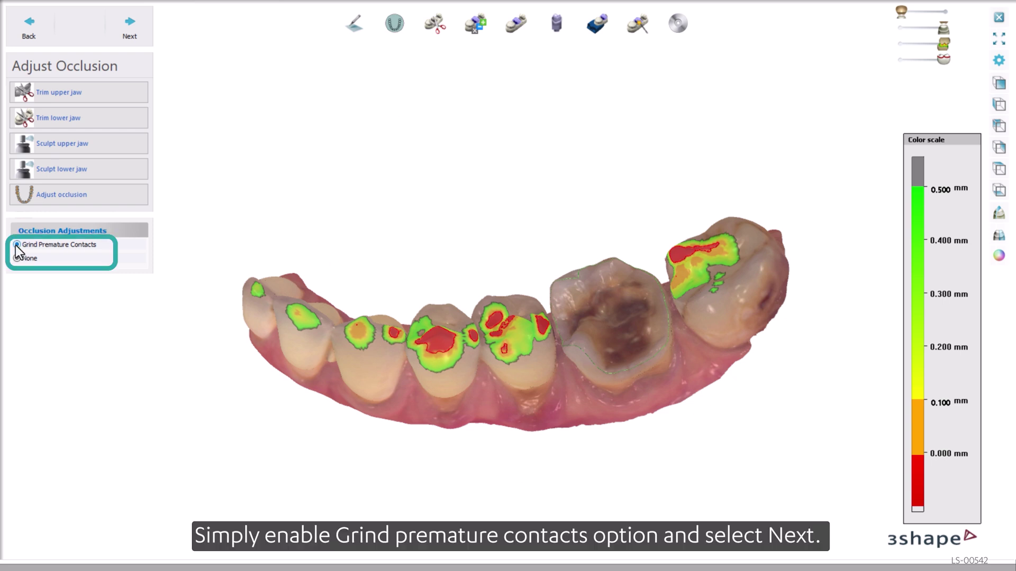
{"action": "left_click", "coordinate": [127, 32]}
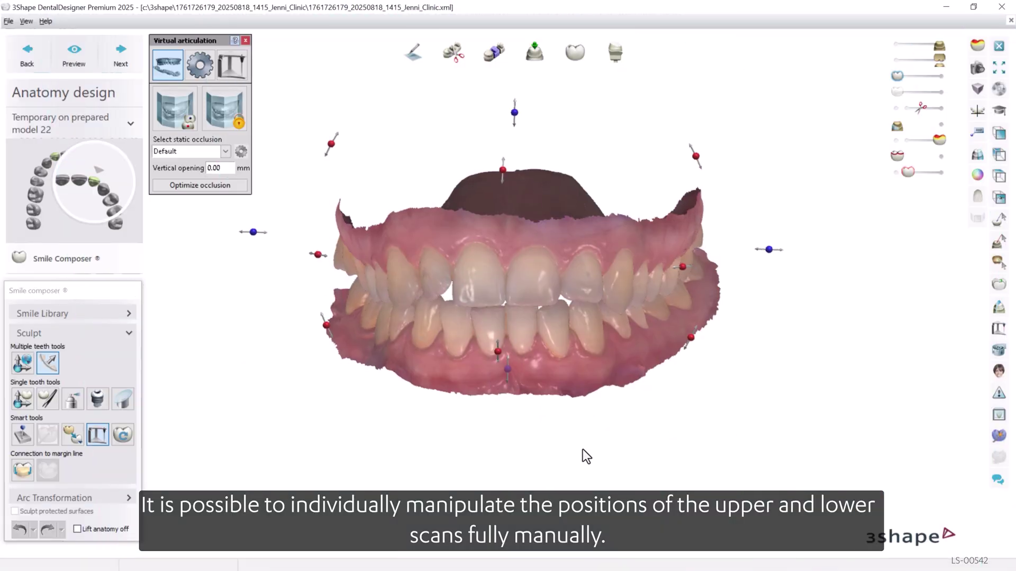
- Manually shift and tilt the jaw scans with their control points to a vertical opening of about 5.39 mm
{"action": "mouse_move", "coordinate": [582, 450]}
{"action": "right_mouse_down"}
{"action": "mouse_move", "coordinate": [589, 405]}
{"action": "mouse_move", "coordinate": [587, 438]}
{"action": "right_mouse_up"}
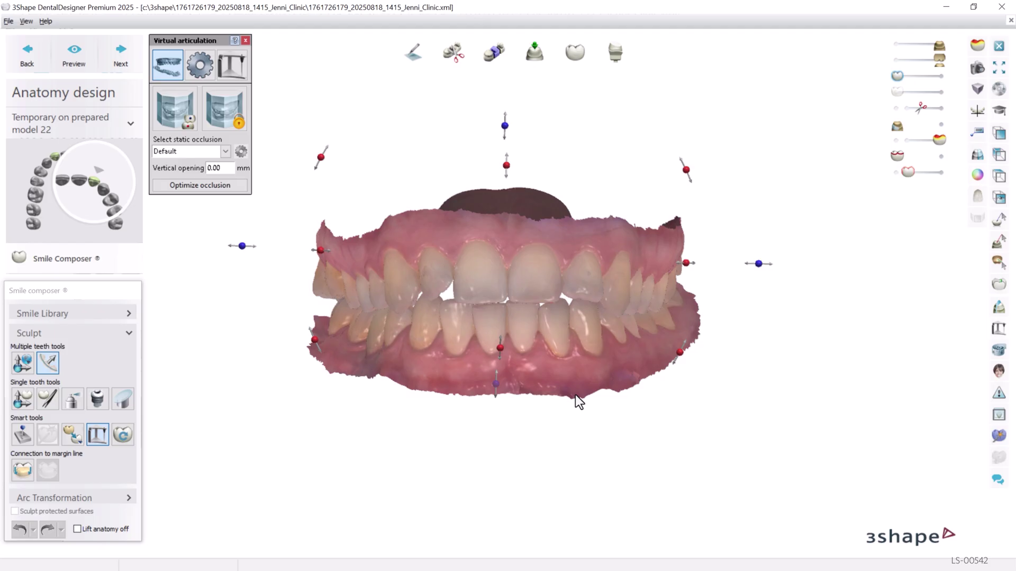
{"action": "left_click_drag", "start_coordinate": [509, 124], "coordinate": [505, 95]}
{"action": "right_click_drag", "start_coordinate": [745, 397], "coordinate": [391, 157]}
{"action": "left_click_drag", "start_coordinate": [390, 161], "coordinate": [322, 236]}
{"action": "left_click_drag", "start_coordinate": [600, 471], "coordinate": [521, 462]}
{"action": "left_click_drag", "start_coordinate": [320, 358], "coordinate": [330, 384]}
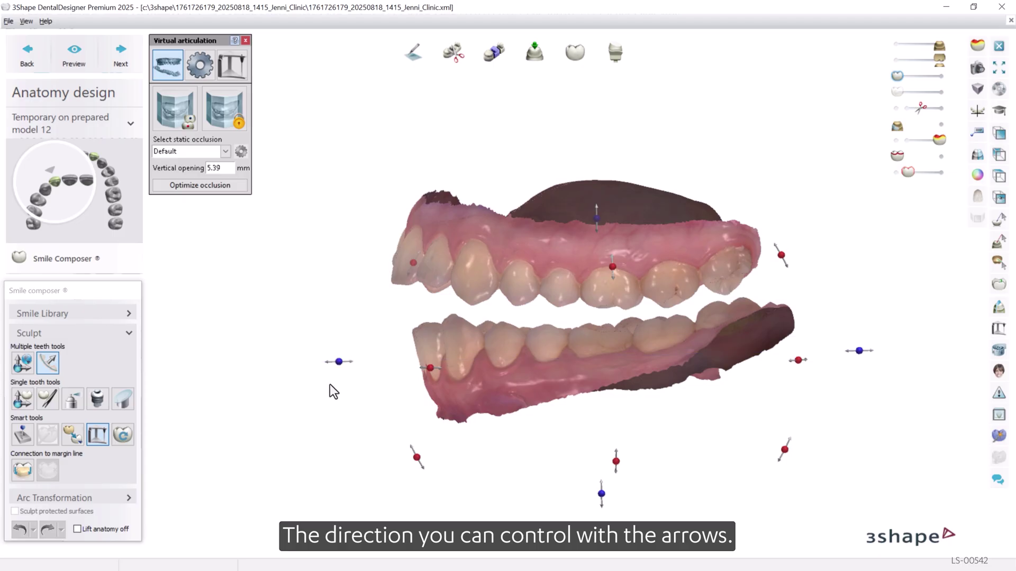
- Move the lower jaw up through the upper scan and back down, and discard the unsaved manual jaw positions
{"action": "right_click_drag", "start_coordinate": [249, 474], "coordinate": [348, 478]}
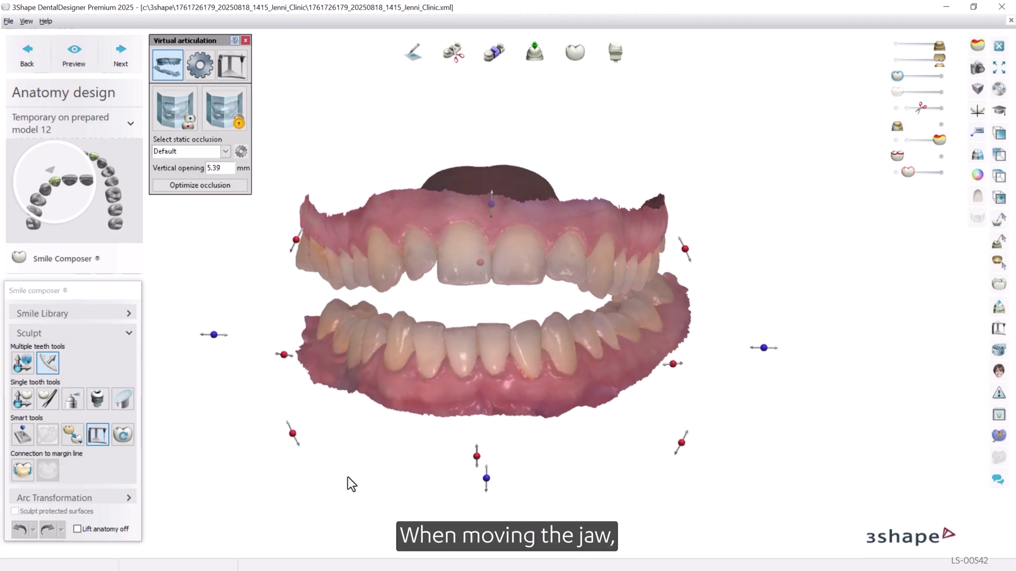
{"action": "right_click_drag", "start_coordinate": [561, 481], "coordinate": [596, 474]}
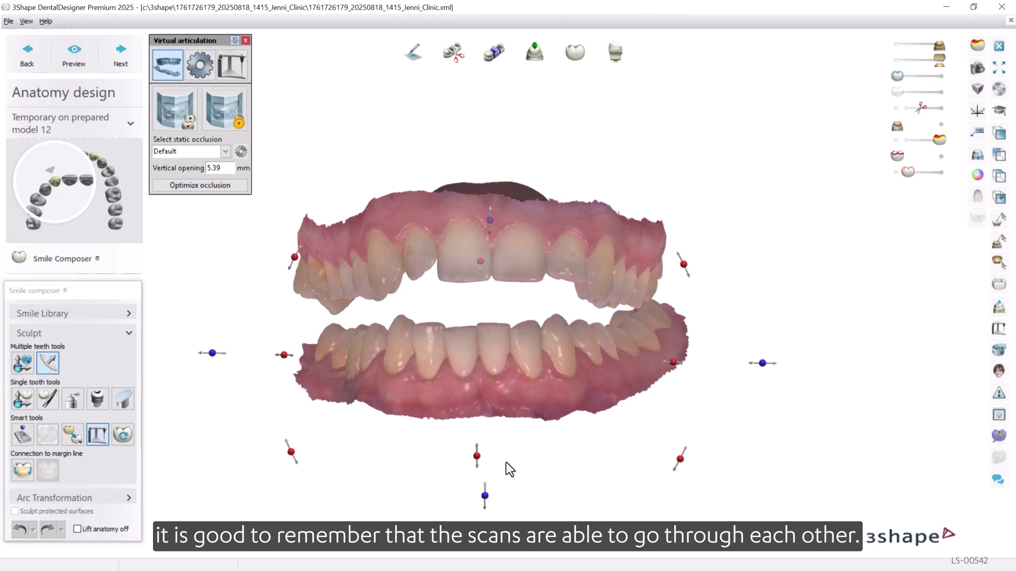
{"action": "left_click_drag", "start_coordinate": [485, 494], "coordinate": [478, 408]}
{"action": "right_click_drag", "start_coordinate": [482, 414], "coordinate": [612, 446]}
{"action": "left_click_drag", "start_coordinate": [485, 419], "coordinate": [483, 493]}
{"action": "left_click_drag", "start_coordinate": [291, 448], "coordinate": [591, 434]}
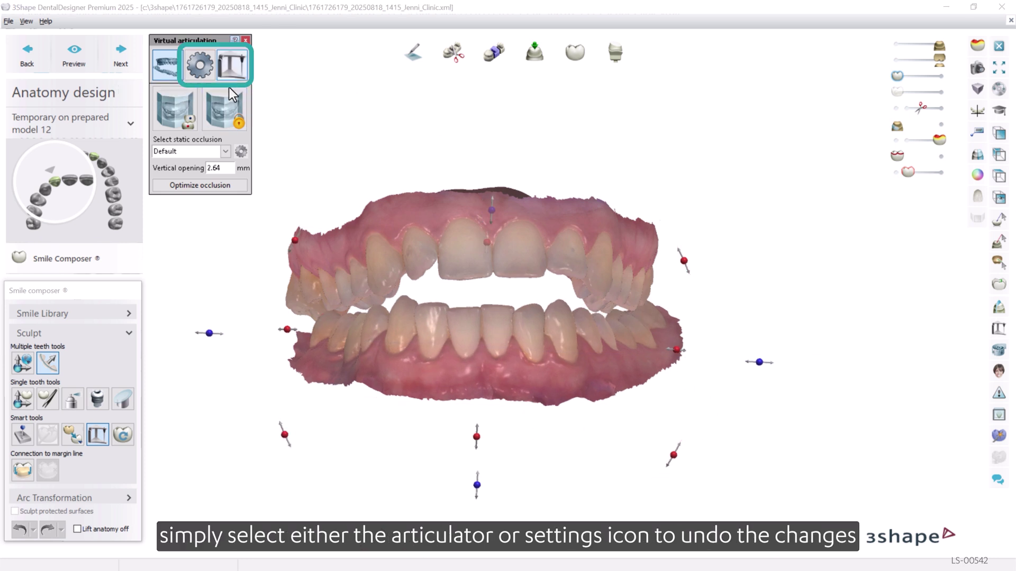
{"action": "left_click", "coordinate": [207, 64]}
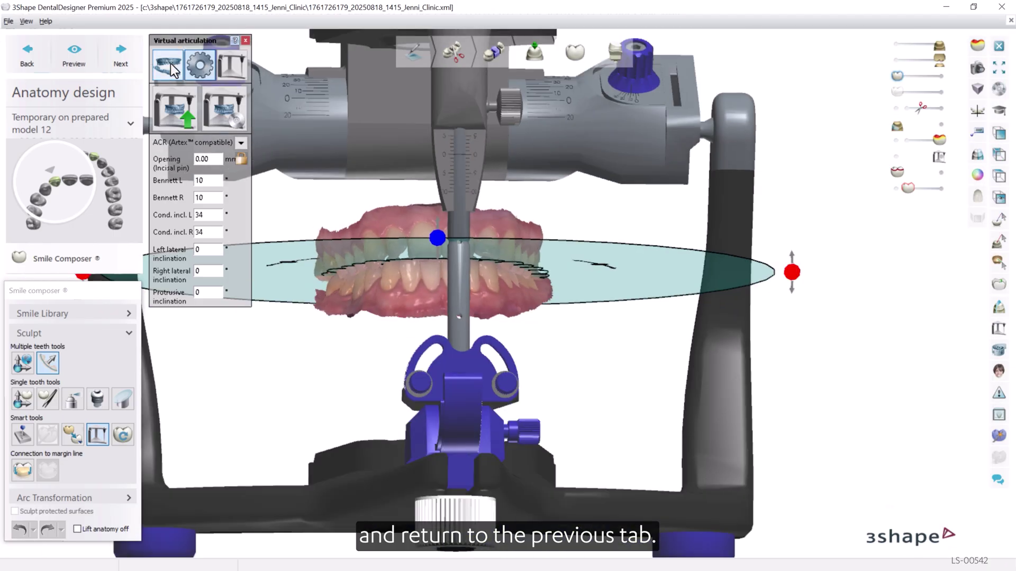
{"action": "left_click", "coordinate": [170, 64]}
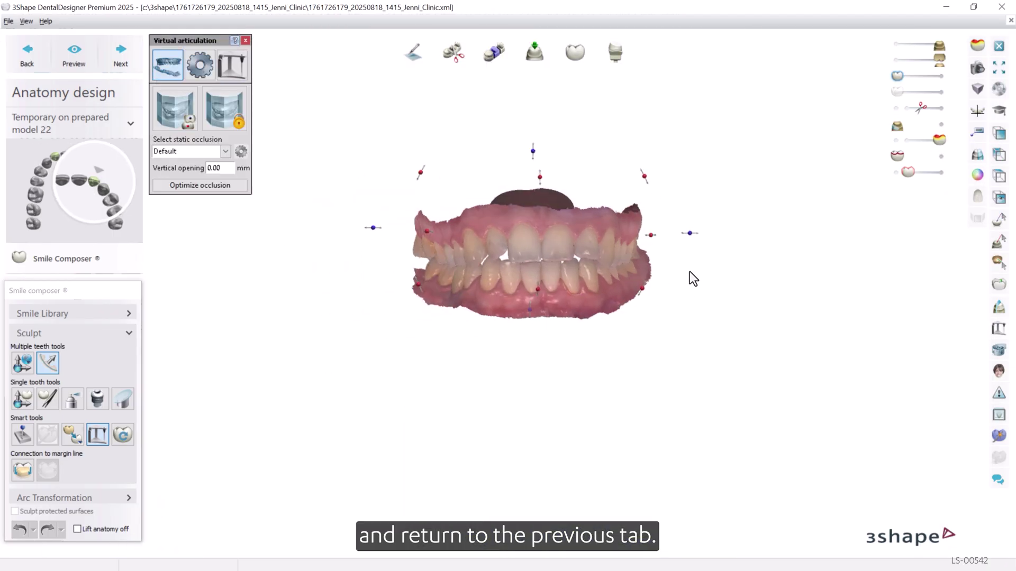
- Lower the lower jaw to a vertical opening of about 1.98 mm and lock the current jaw alignment
{"action": "left_click_drag", "start_coordinate": [519, 442], "coordinate": [518, 452]}
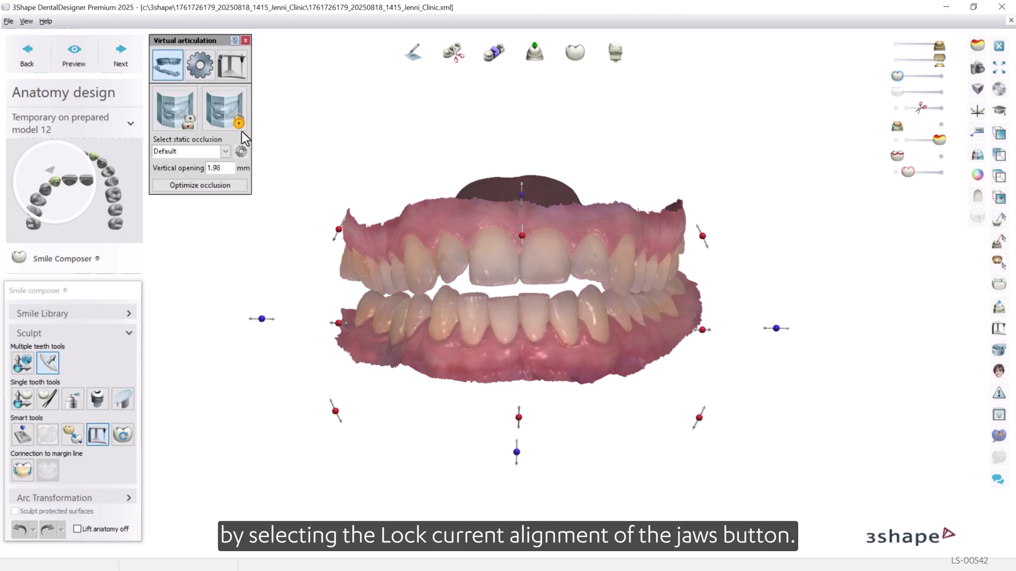
{"action": "left_click", "coordinate": [224, 111]}
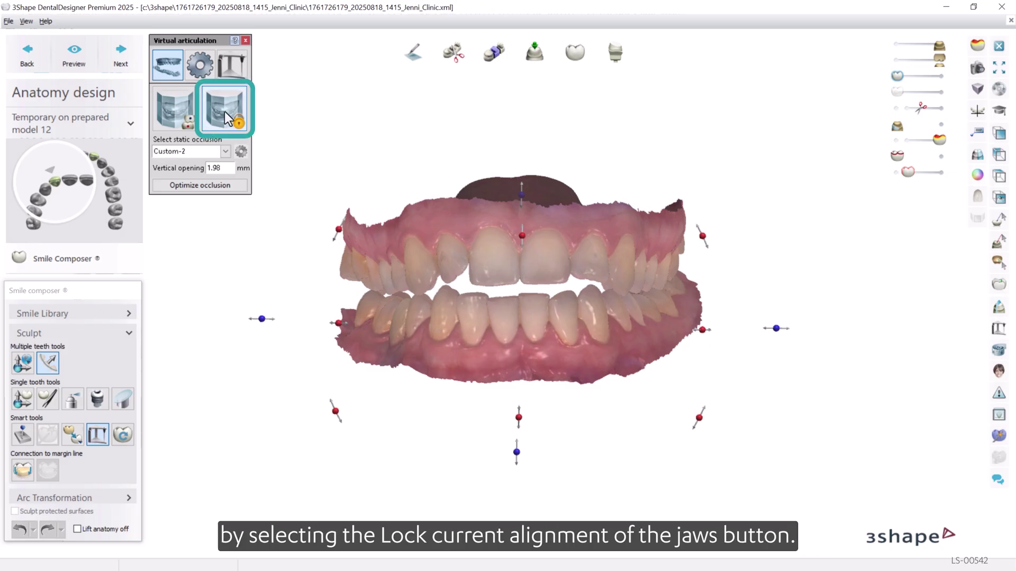
{"action": "left_click", "coordinate": [224, 153]}
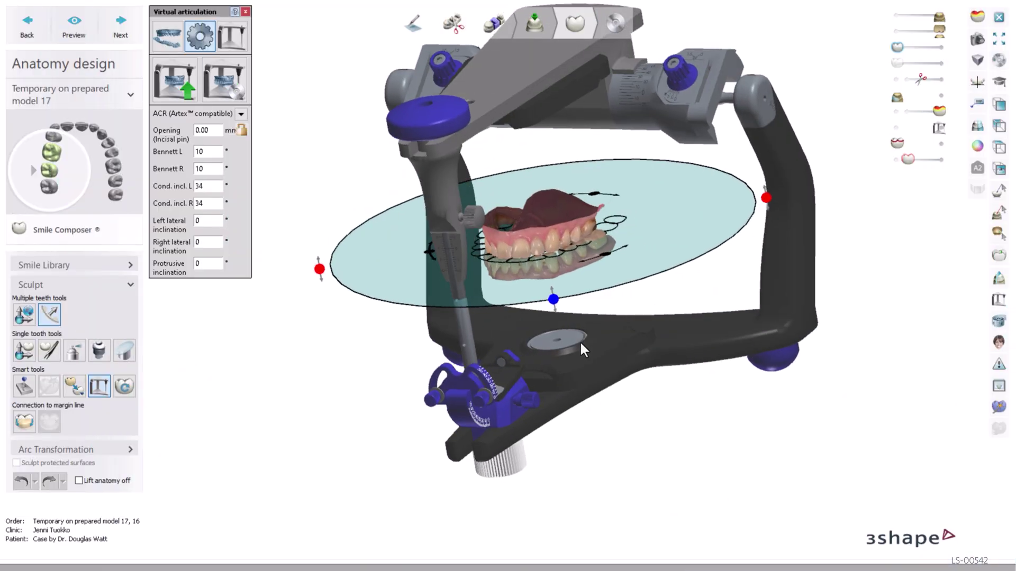
- Adjust the tilt of the occlusal plane in the virtual articulator setup and open the choice of articulator types
{"action": "scroll", "coordinate": [592, 370], "scroll_direction": "up", "scroll_amount": 5}
{"action": "middle_click_drag", "start_coordinate": [517, 348], "coordinate": [525, 339]}
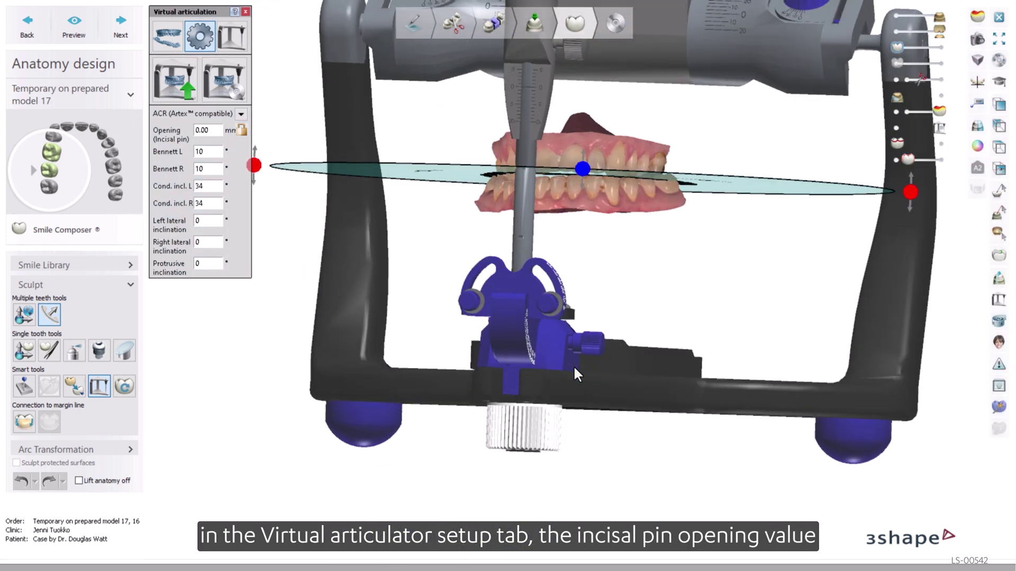
{"action": "mouse_move", "coordinate": [574, 368]}
{"action": "right_mouse_down"}
{"action": "mouse_move", "coordinate": [583, 383]}
{"action": "mouse_move", "coordinate": [581, 373]}
{"action": "right_mouse_up"}
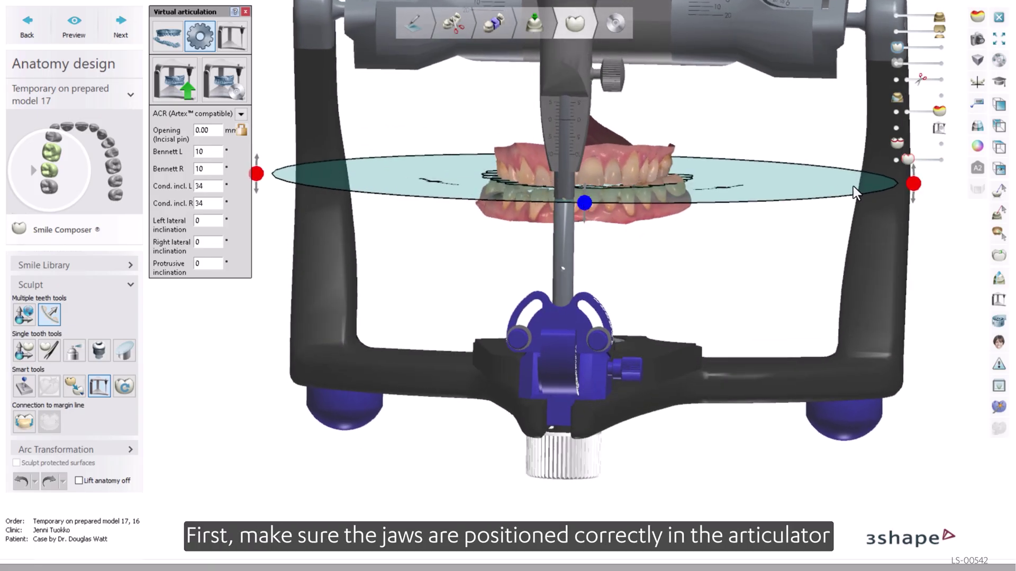
{"action": "left_click_drag", "start_coordinate": [912, 182], "coordinate": [905, 164]}
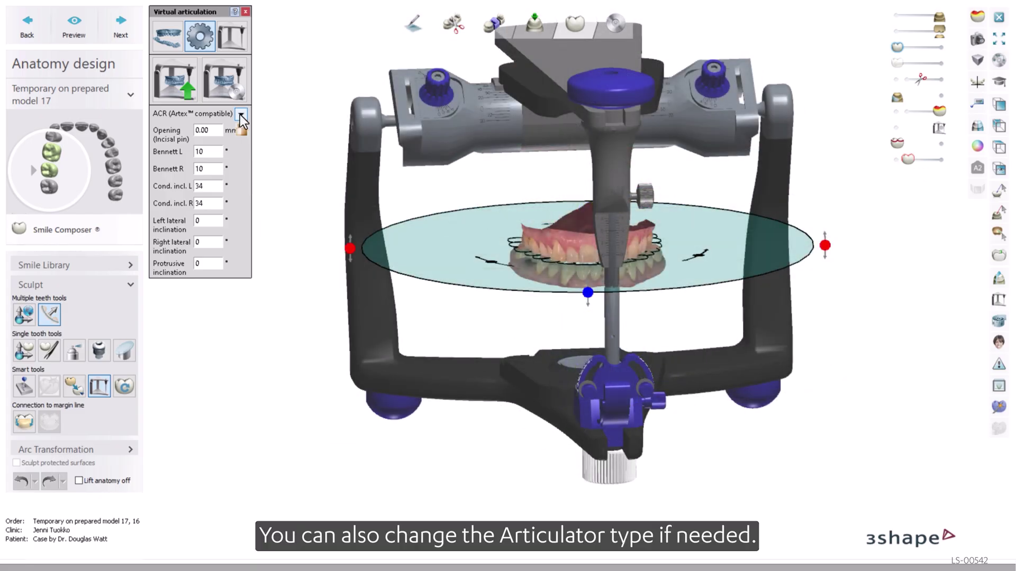
{"action": "left_click", "coordinate": [242, 115]}
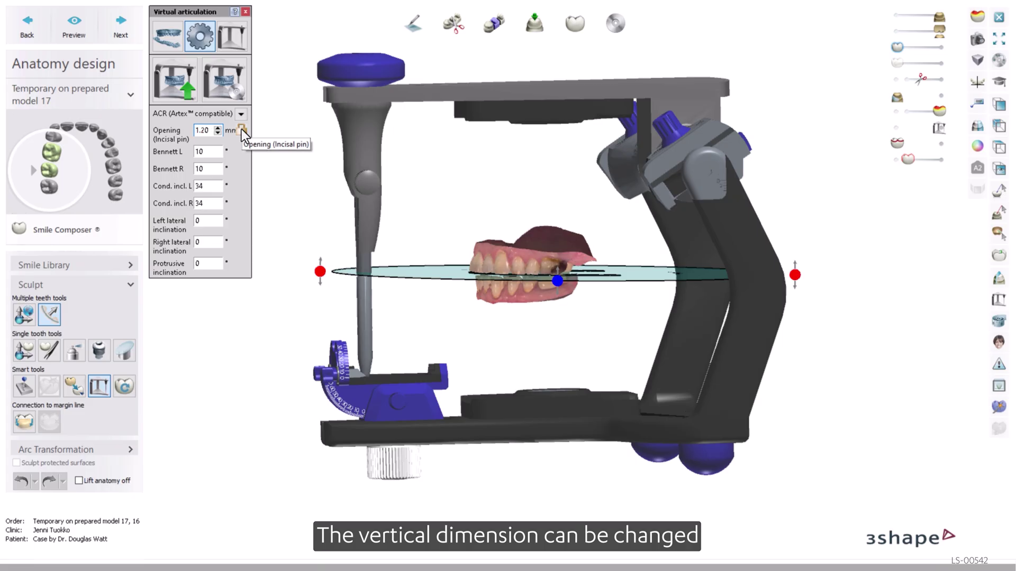
- Set the incisal pin opening to 1.40 mm and fine-tune it to 1.30 mm
{"action": "double_click", "coordinate": [209, 130]}
{"action": "type", "text": "1.40"}
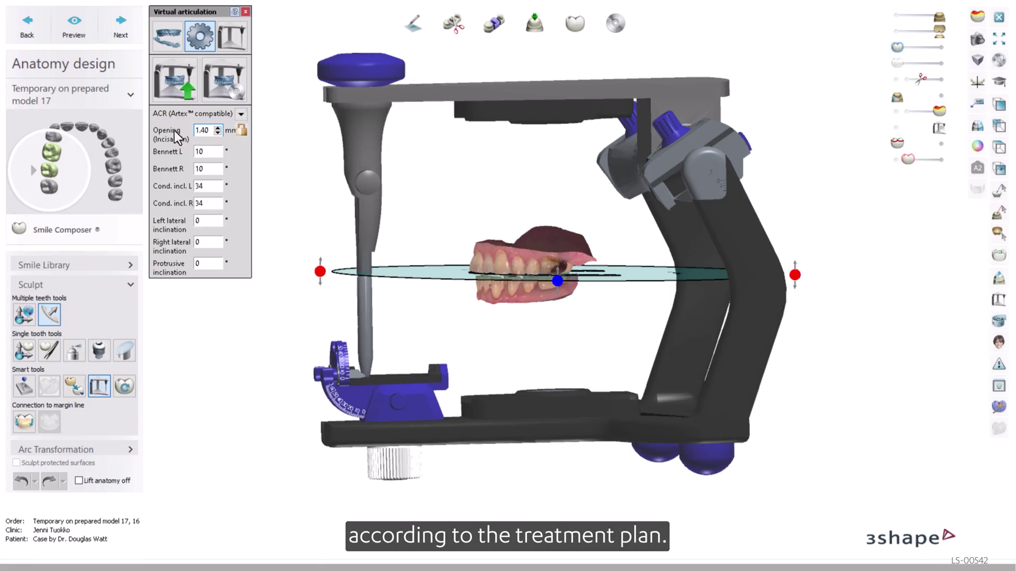
{"action": "left_click", "coordinate": [217, 127]}
{"action": "left_click", "coordinate": [217, 127]}
{"action": "left_click", "coordinate": [217, 133]}
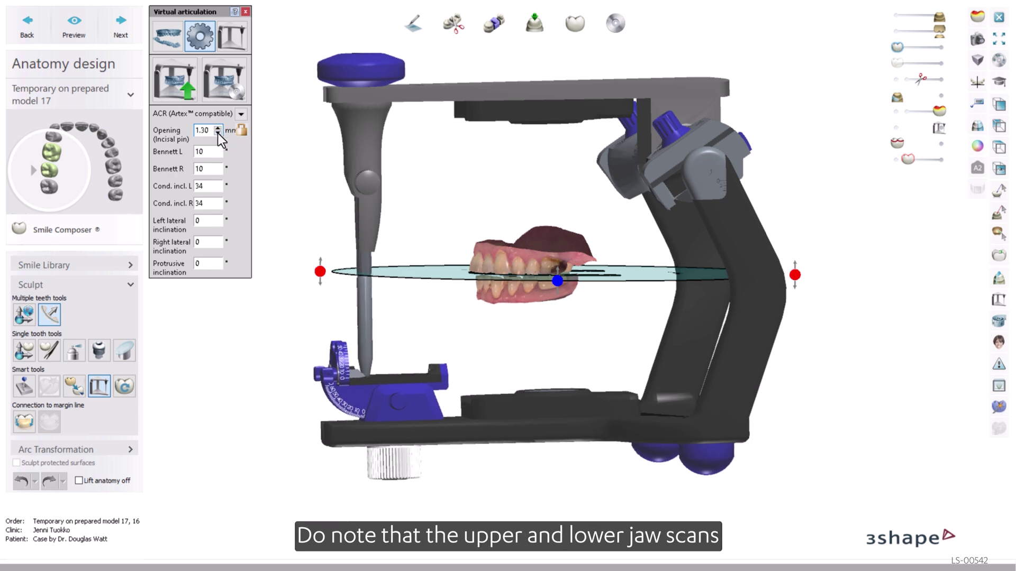
- Decrease the incisal pin opening stepwise to -3.20 mm so that the upper and lower scans overlap
{"action": "left_click", "coordinate": [217, 133]}
{"action": "left_click", "coordinate": [218, 132]}
{"action": "left_click", "coordinate": [218, 132]}
{"action": "left_click", "coordinate": [217, 133]}
{"action": "left_click", "coordinate": [218, 133]}
{"action": "left_click", "coordinate": [217, 133]}
{"action": "left_click", "coordinate": [218, 133]}
{"action": "left_click", "coordinate": [218, 133]}
{"action": "scroll", "coordinate": [517, 266], "scroll_direction": "up", "scroll_amount": 5}
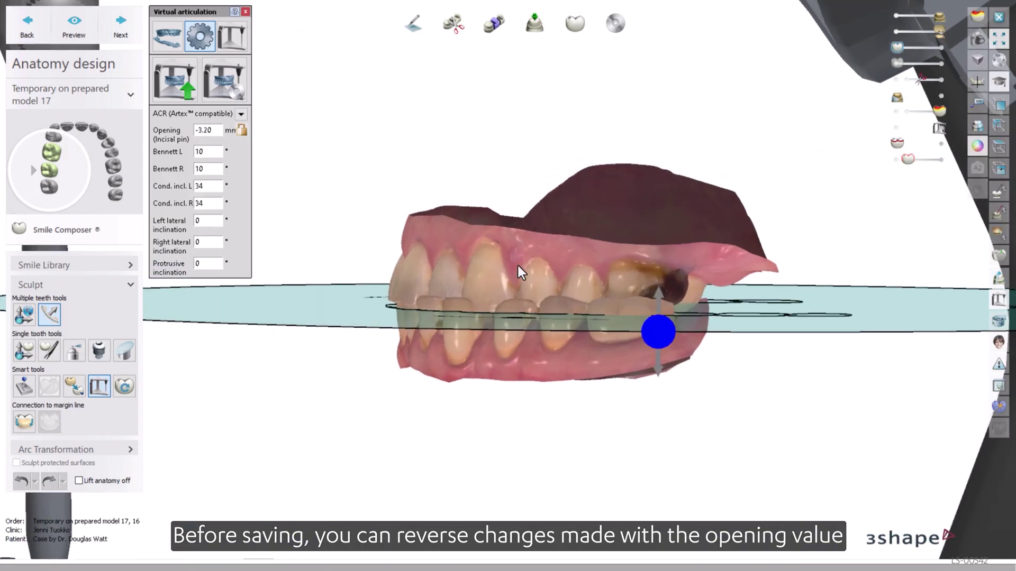
- Cut a near-vertical 2D cross-section through the front teeth of both jaws and reset the incisal pin opening to 0 mm
{"action": "left_click", "coordinate": [998, 190]}
{"action": "left_click_drag", "start_coordinate": [472, 121], "coordinate": [437, 441]}
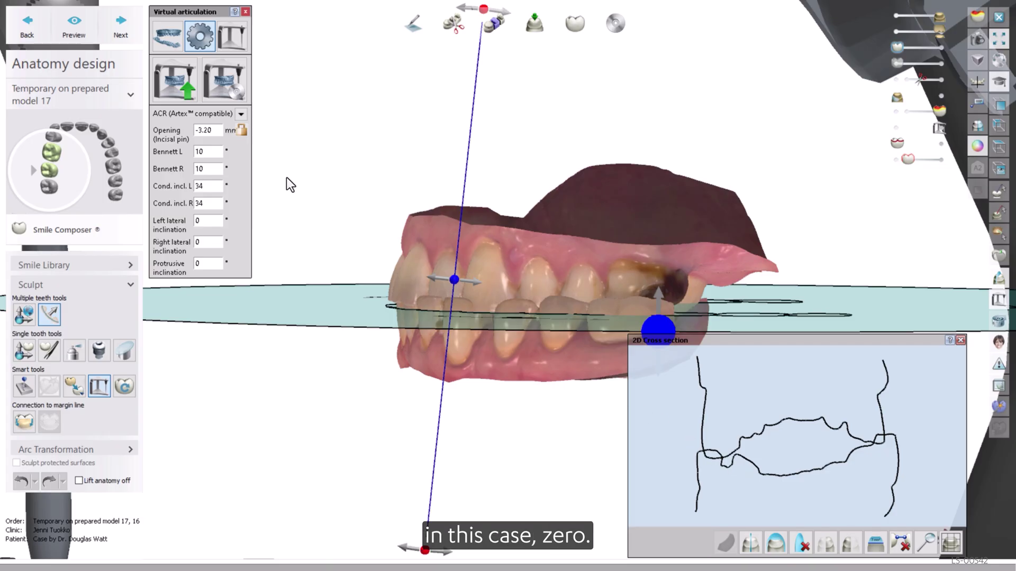
{"action": "double_click", "coordinate": [213, 131]}
{"action": "type", "text": "0"}
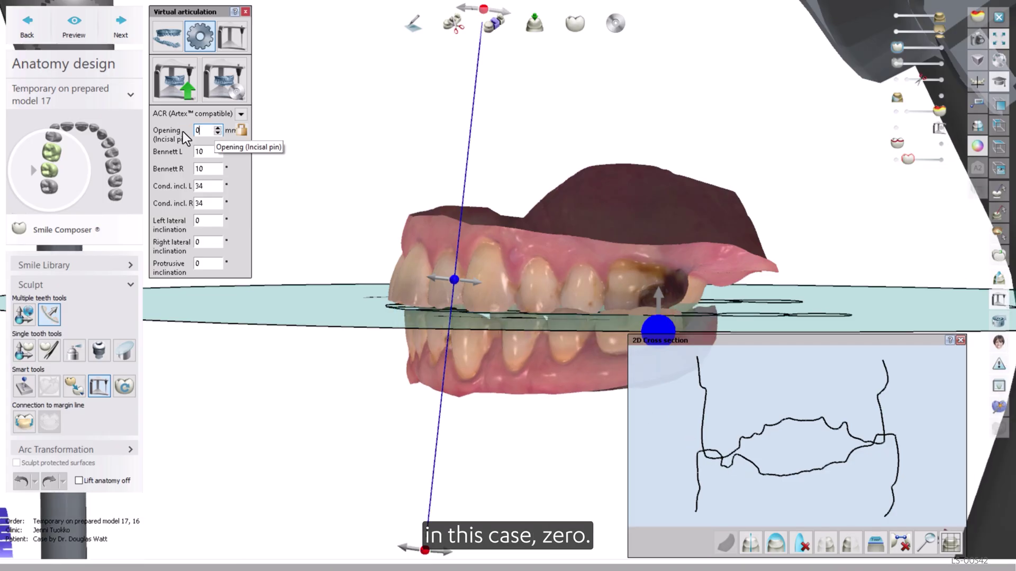
{"action": "key", "text": "Return"}
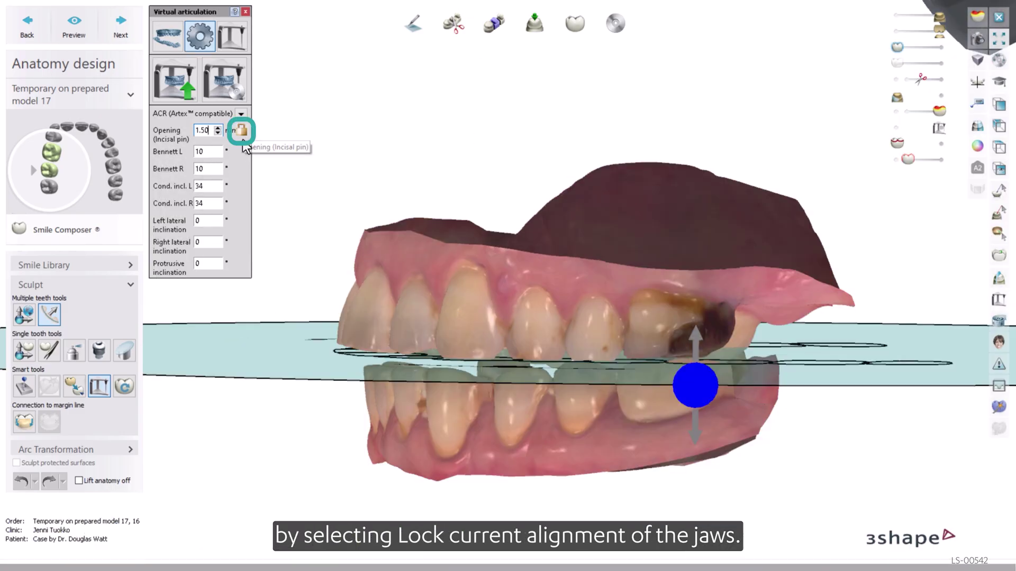
- Lock the jaw alignment at a 1.50 mm incisal pin opening and check the list of saved static occlusions
{"action": "left_click", "coordinate": [241, 131]}
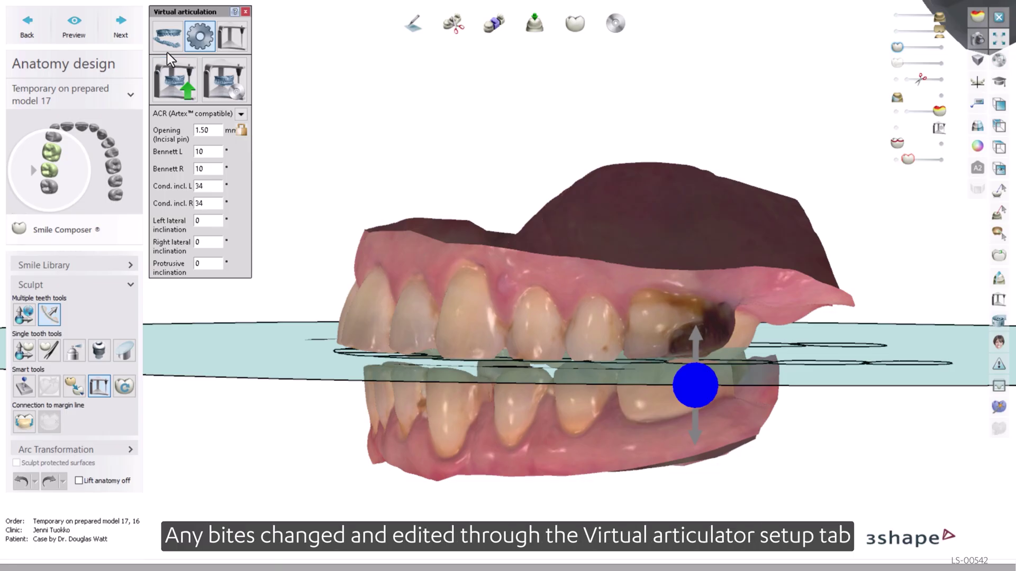
{"action": "left_click", "coordinate": [168, 53]}
{"action": "left_click", "coordinate": [223, 122]}
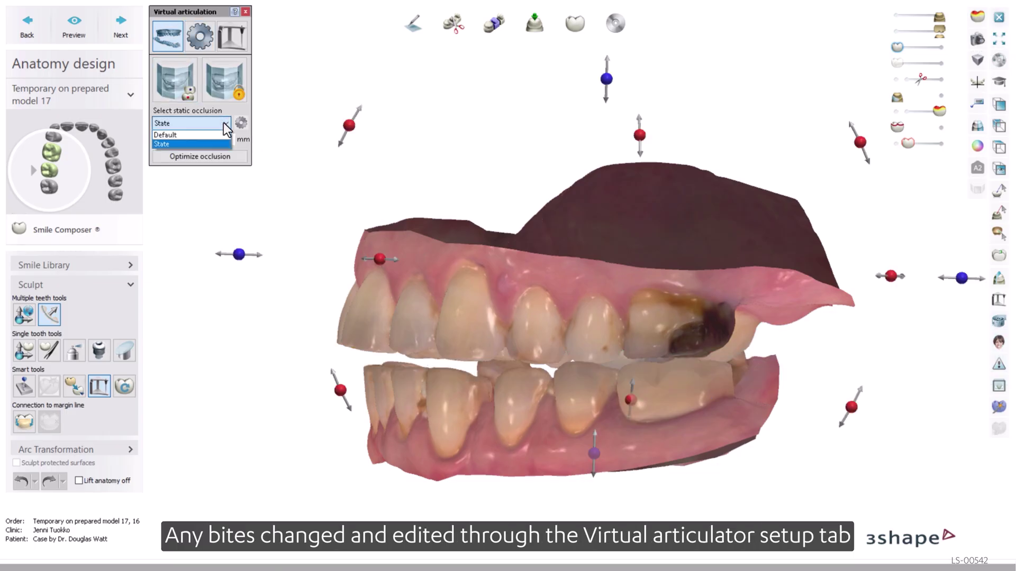
{"action": "left_click", "coordinate": [223, 122]}
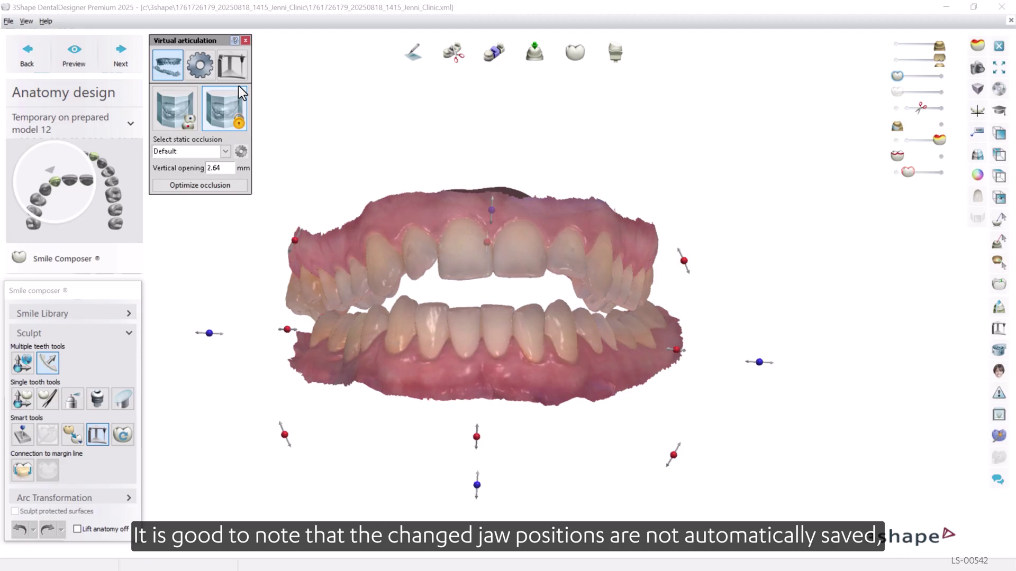
- Discard the unsaved jaw position in the temporary 12 case by visiting the articulator setup and returning to the occlusion alignment
{"action": "left_click", "coordinate": [207, 63]}
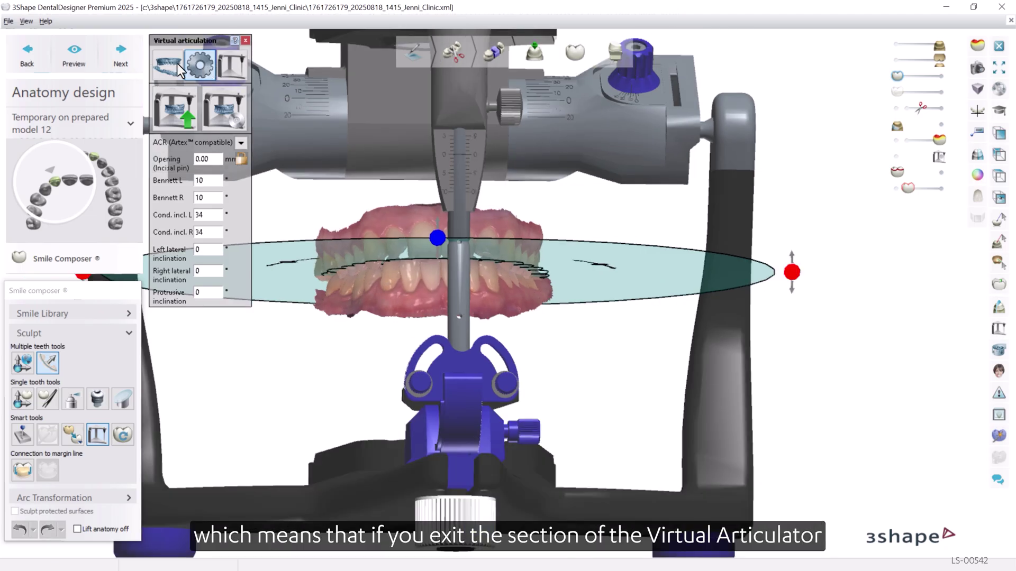
{"action": "left_click", "coordinate": [173, 64]}
{"action": "left_click", "coordinate": [531, 258]}
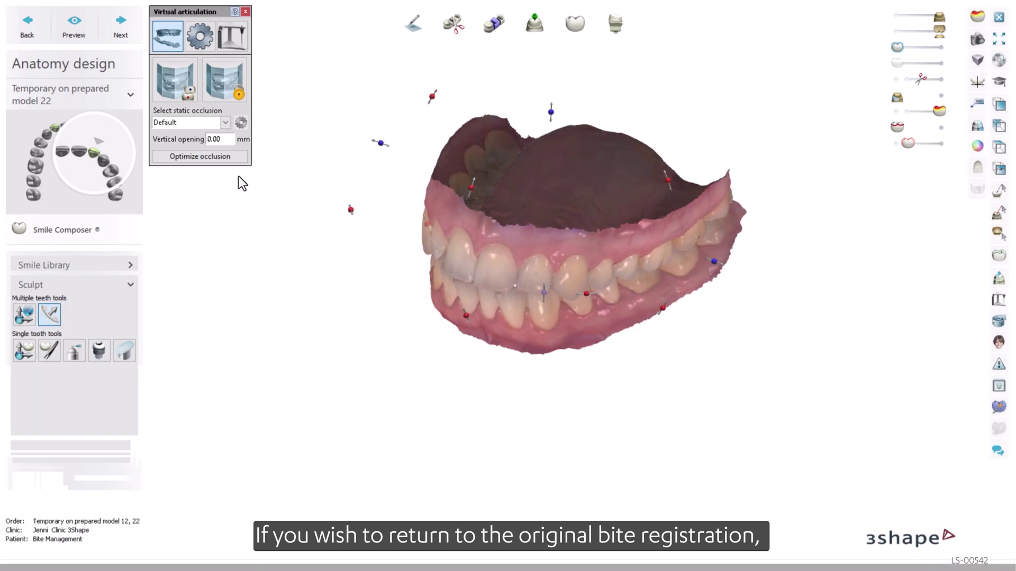
- Review the saved bites of the temporary 22 case and select Custom-1 as the static occlusion
{"action": "left_click", "coordinate": [227, 123]}
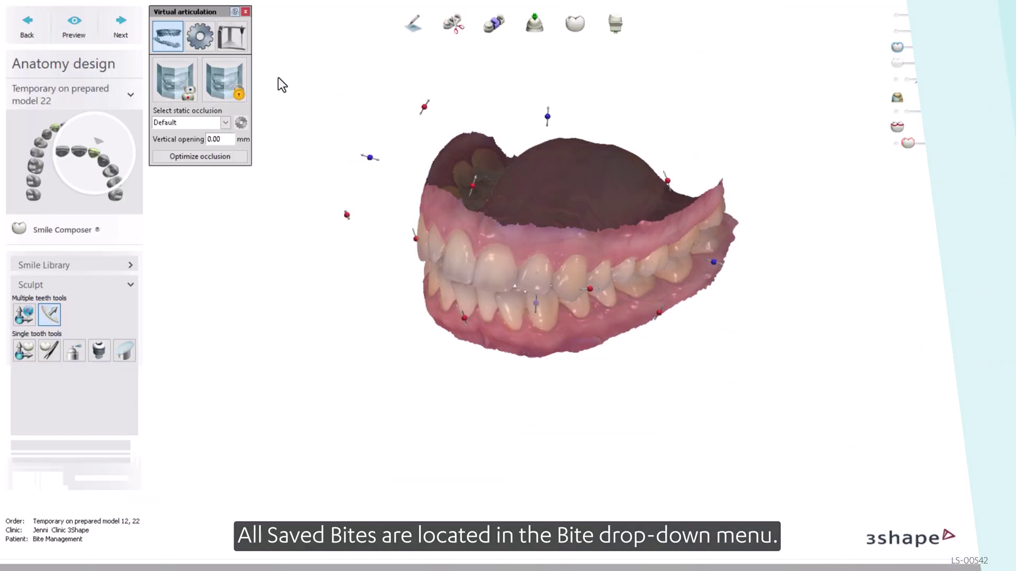
{"action": "left_click", "coordinate": [226, 123]}
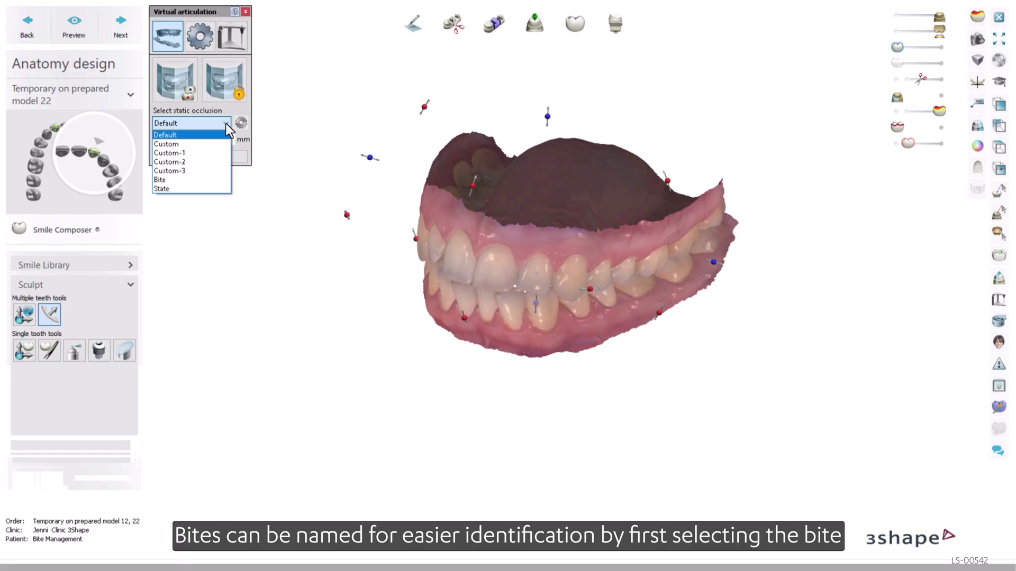
{"action": "key", "text": "Down"}
{"action": "key", "text": "Down"}
{"action": "left_click", "coordinate": [188, 154]}
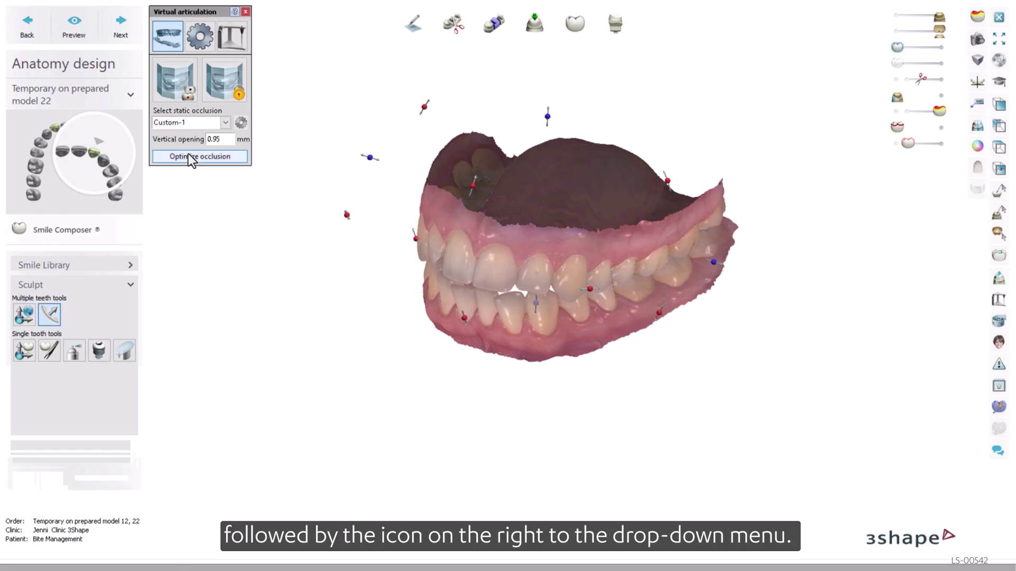
- Rename the saved static occlusion Custom-1 as "Adjusted bite" and save the new name
{"action": "left_click", "coordinate": [242, 123]}
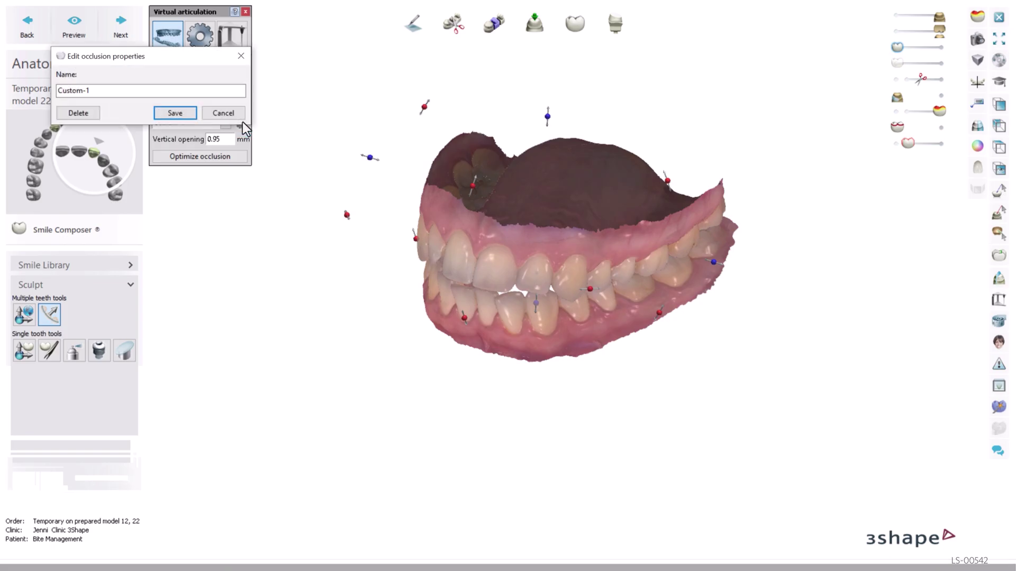
{"action": "triple_click", "coordinate": [95, 90]}
{"action": "type", "text": "Adjusted bite"}
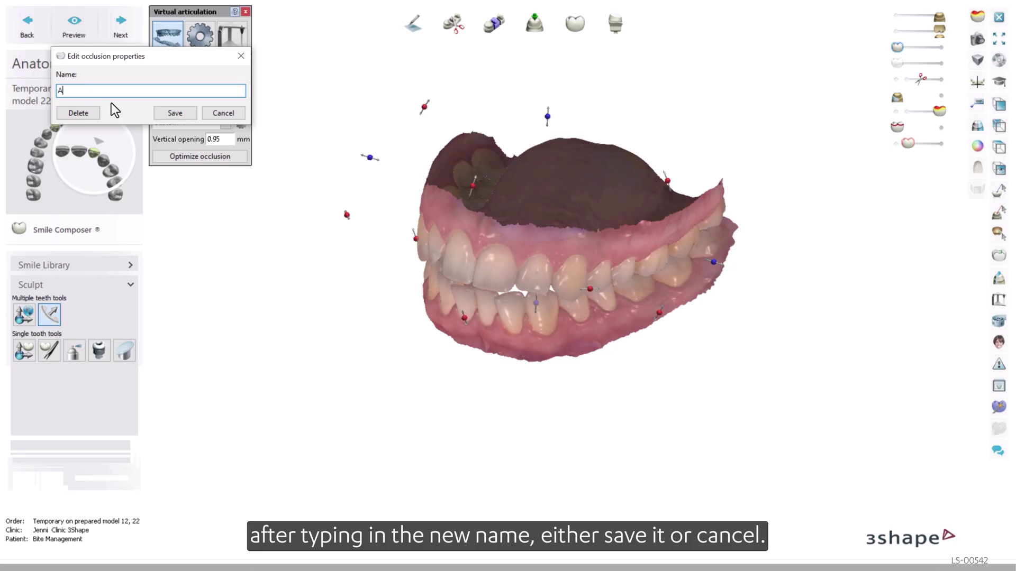
{"action": "left_click", "coordinate": [175, 112]}
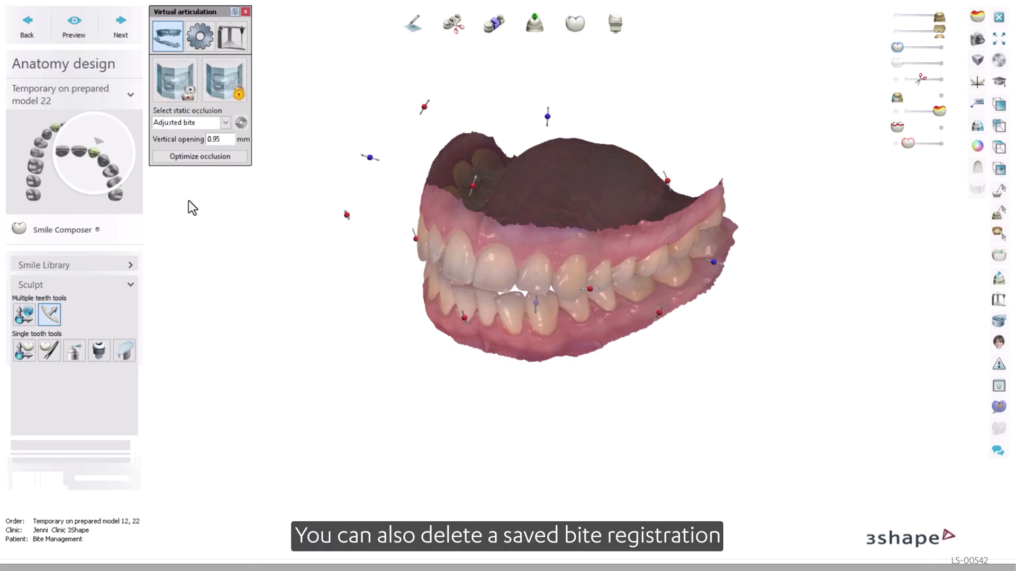
- Select the saved static occlusion Custom-2 and delete it from the case
{"action": "left_click", "coordinate": [226, 122]}
{"action": "left_click", "coordinate": [205, 161]}
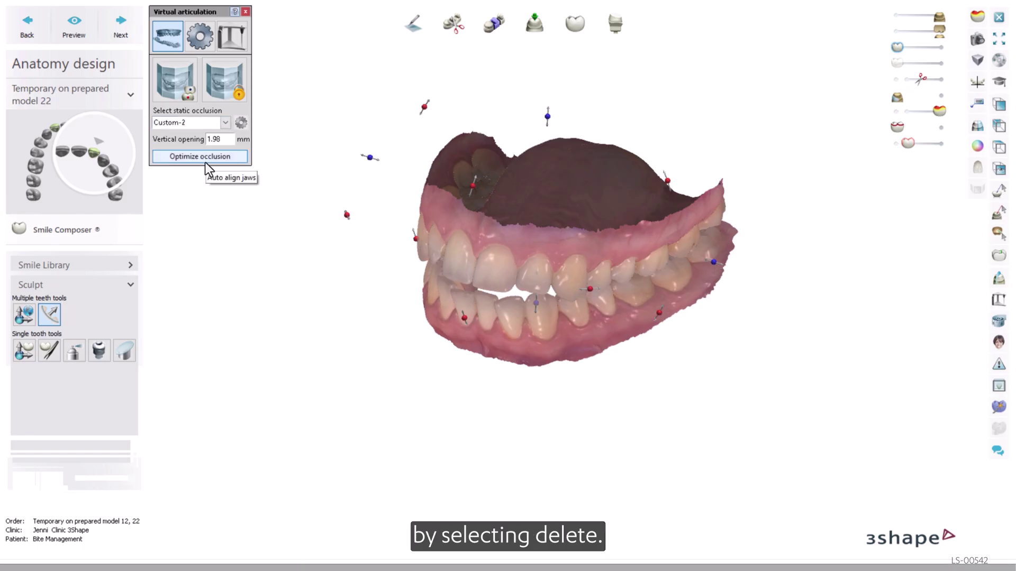
{"action": "left_click", "coordinate": [241, 122]}
{"action": "left_click", "coordinate": [101, 128]}
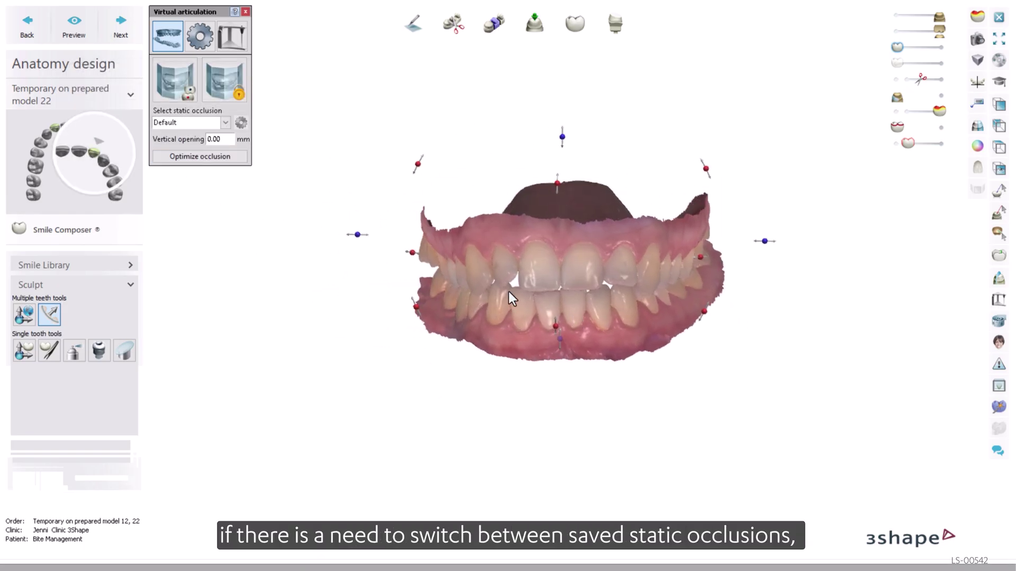
- Compare the jaw positions of the saved static occlusions, switching among State, Custom-3 and Adjusted bite and ending on Default
{"action": "left_click", "coordinate": [226, 123]}
{"action": "left_click", "coordinate": [194, 180]}
{"action": "left_click", "coordinate": [191, 123]}
{"action": "left_click", "coordinate": [185, 162]}
{"action": "left_click", "coordinate": [226, 123]}
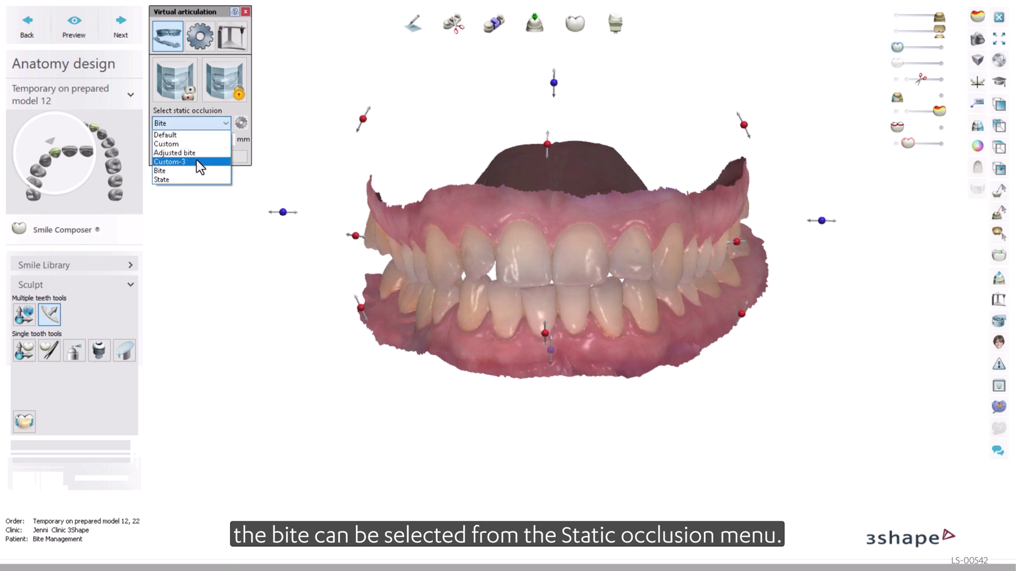
{"action": "left_click", "coordinate": [200, 161]}
{"action": "left_click", "coordinate": [226, 123]}
{"action": "left_click", "coordinate": [199, 153]}
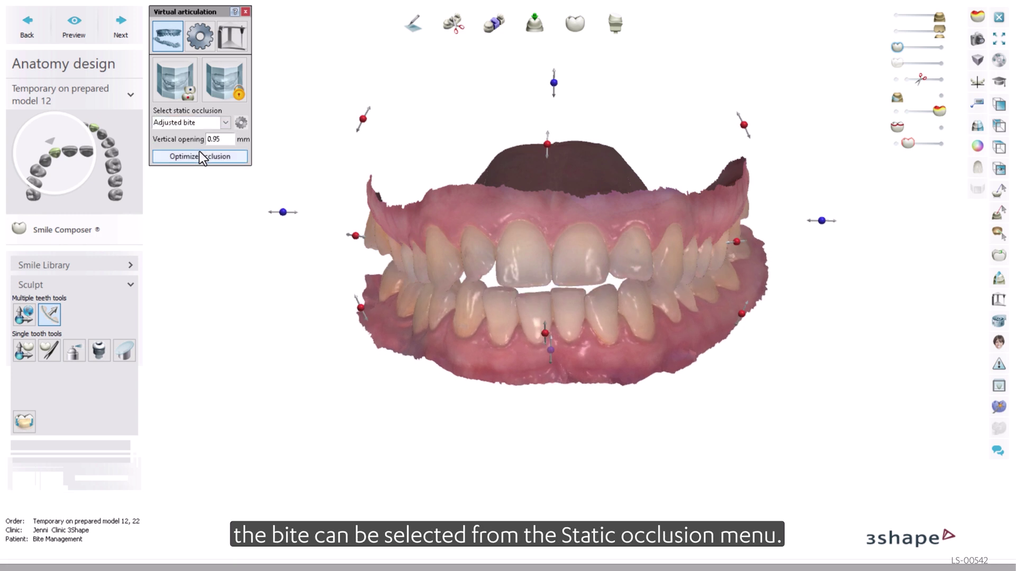
{"action": "left_click", "coordinate": [225, 123]}
{"action": "left_click", "coordinate": [206, 136]}
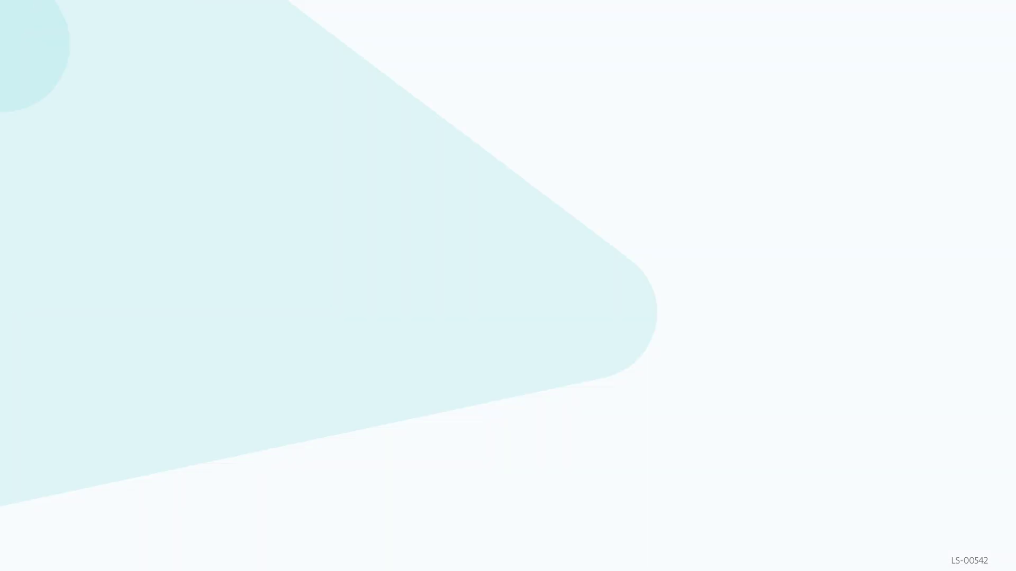